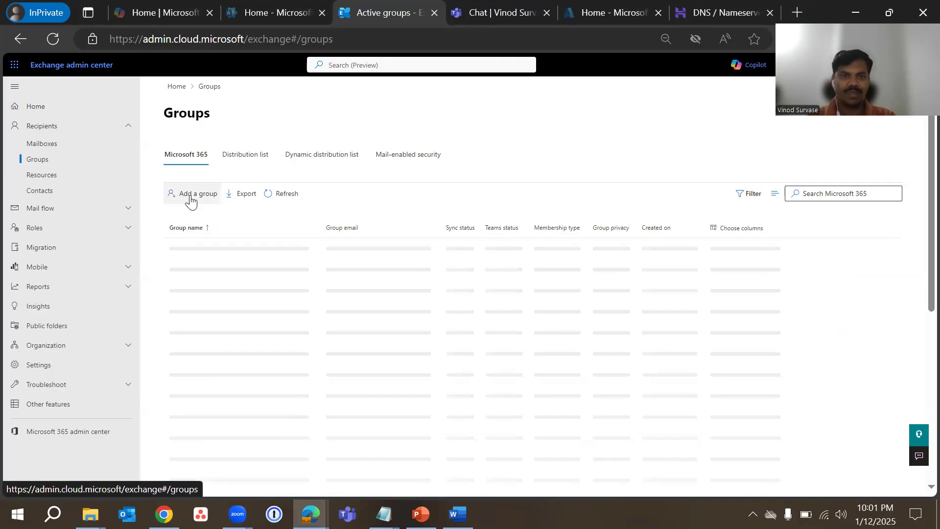
# - From the dynamic distribution lists, open the group naming policy, add "MS Docs" as a blocked word and save it
pyautogui.click(310, 168)
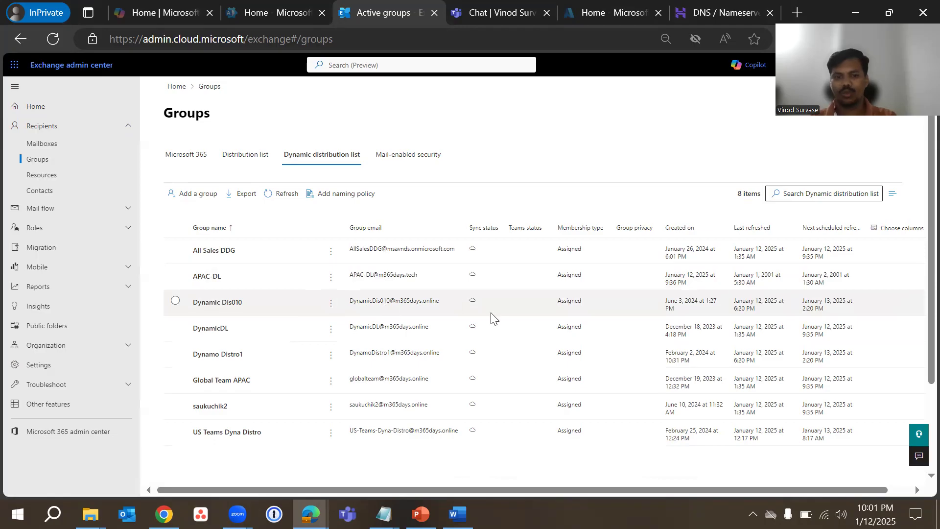
pyautogui.scroll(-2, 491, 317)
pyautogui.scroll(-1, 491, 313)
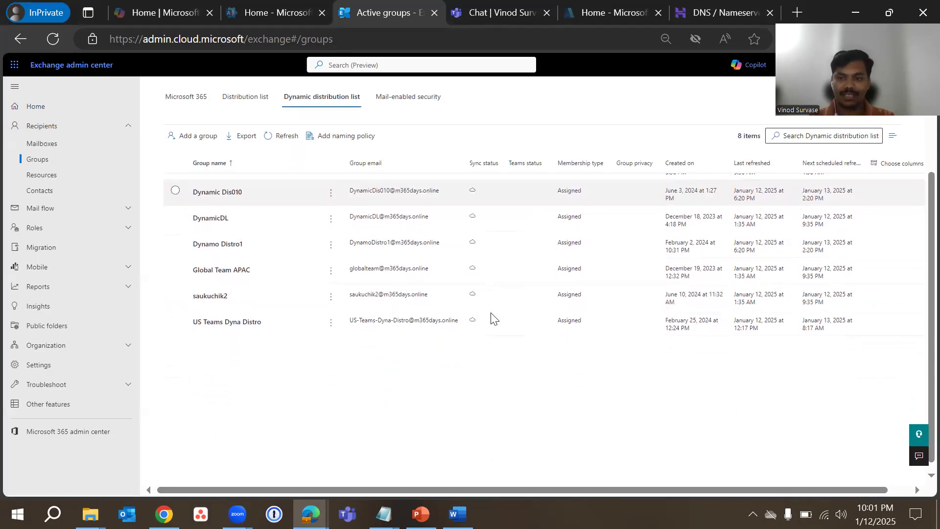
pyautogui.scroll(3, 490, 312)
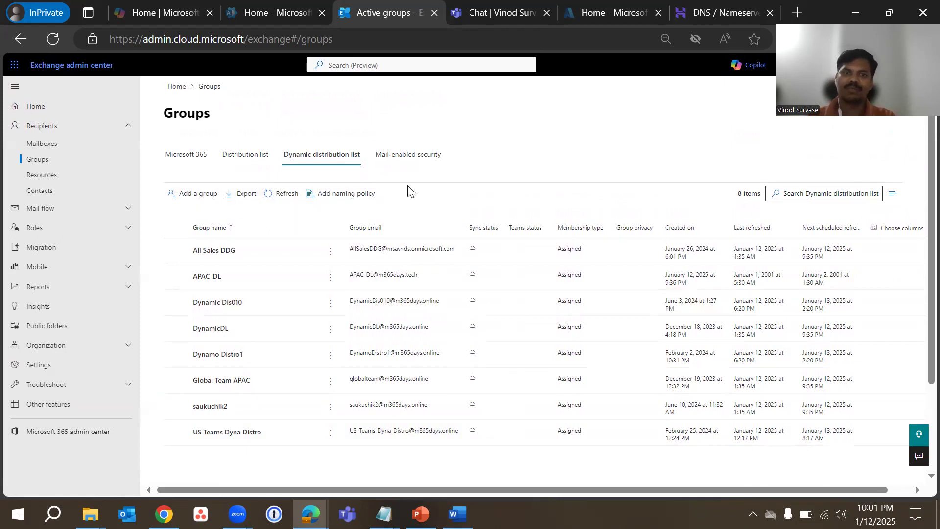
pyautogui.click(344, 196)
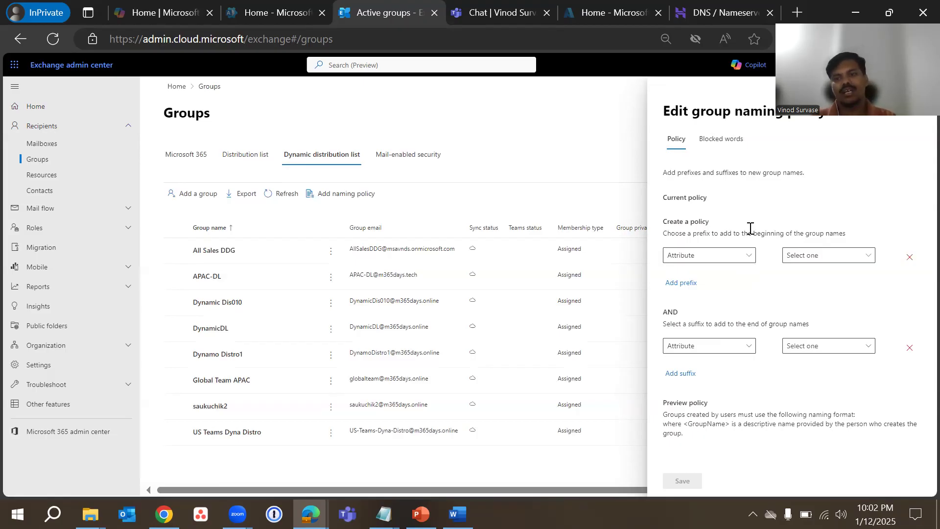
pyautogui.click(721, 138)
pyautogui.click(749, 226)
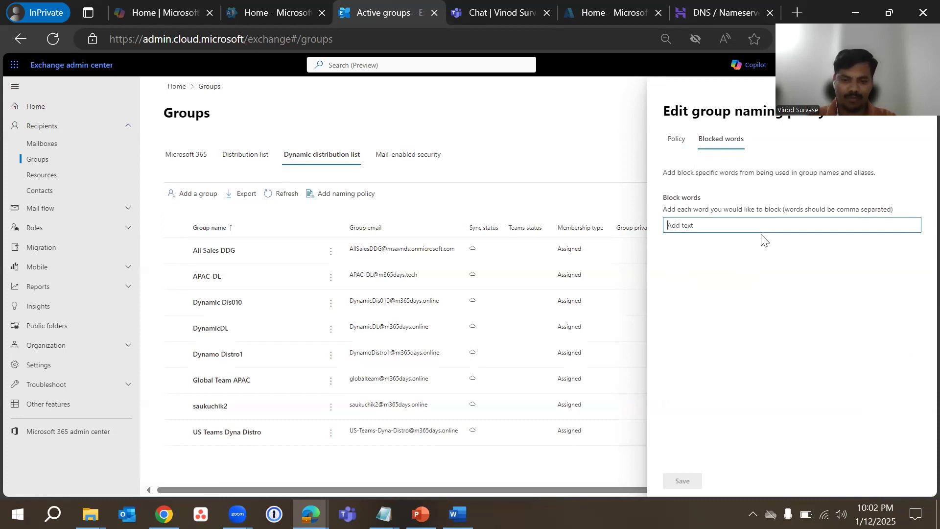
pyautogui.write('MS Docs')
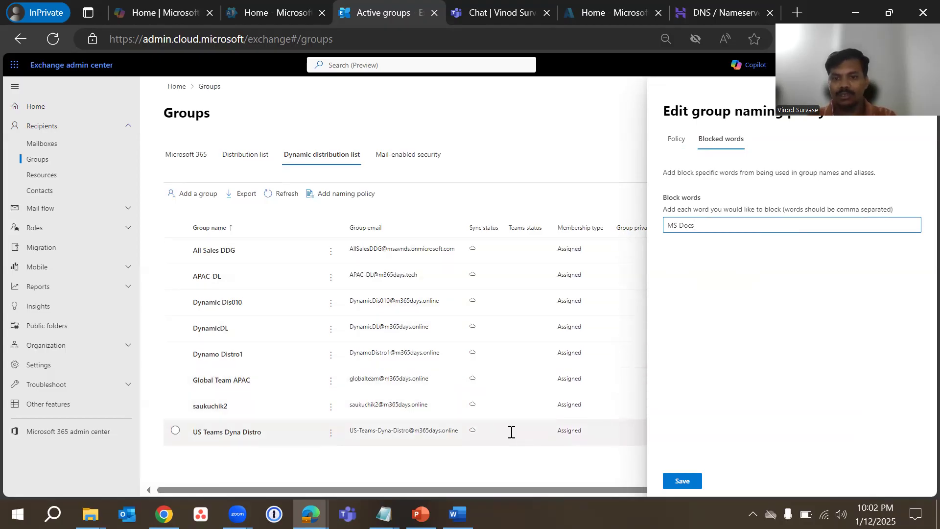
pyautogui.click(682, 480)
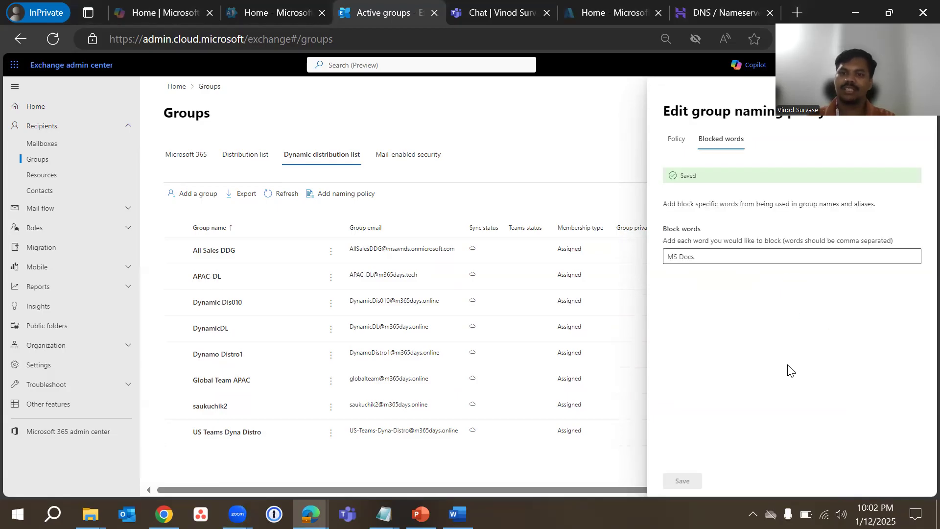
# - In the naming policy, set a Text prefix of "MS" for the beginning of group names
pyautogui.click(675, 140)
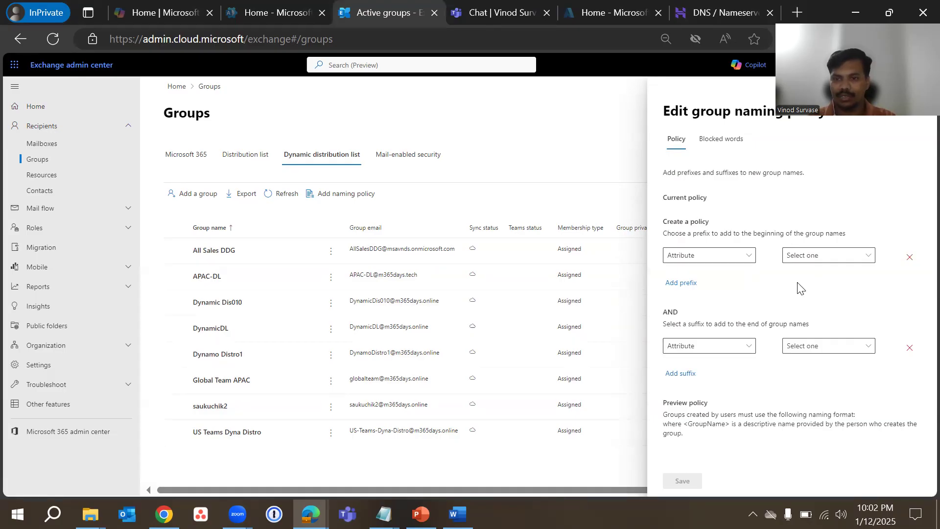
pyautogui.click(743, 256)
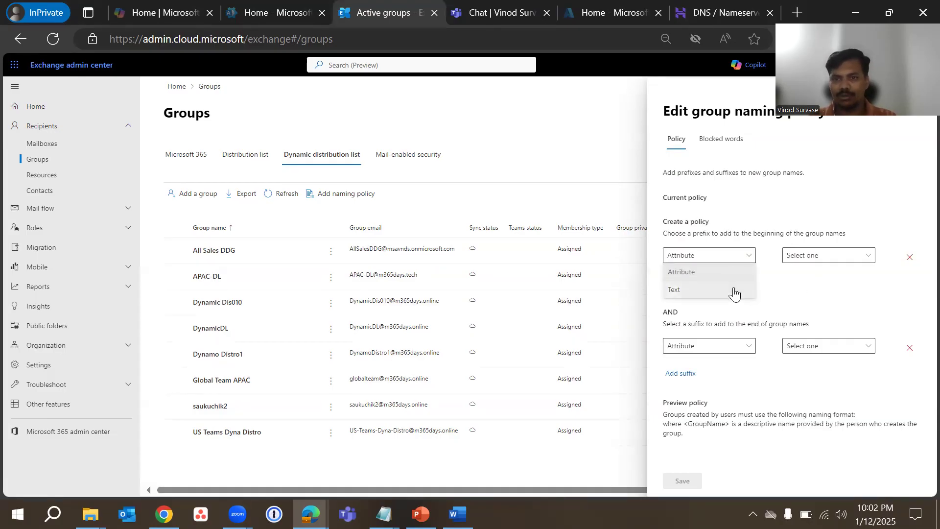
pyautogui.click(743, 291)
pyautogui.click(828, 256)
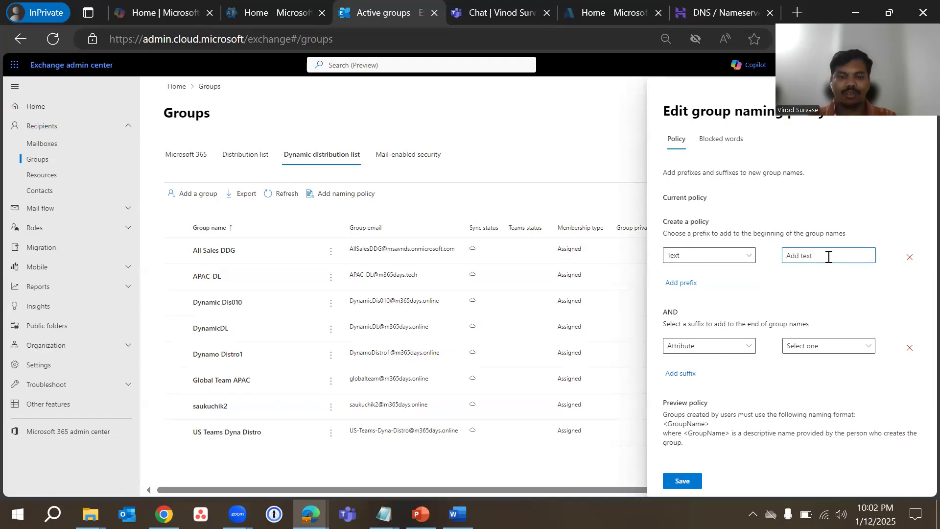
pyautogui.write('MS')
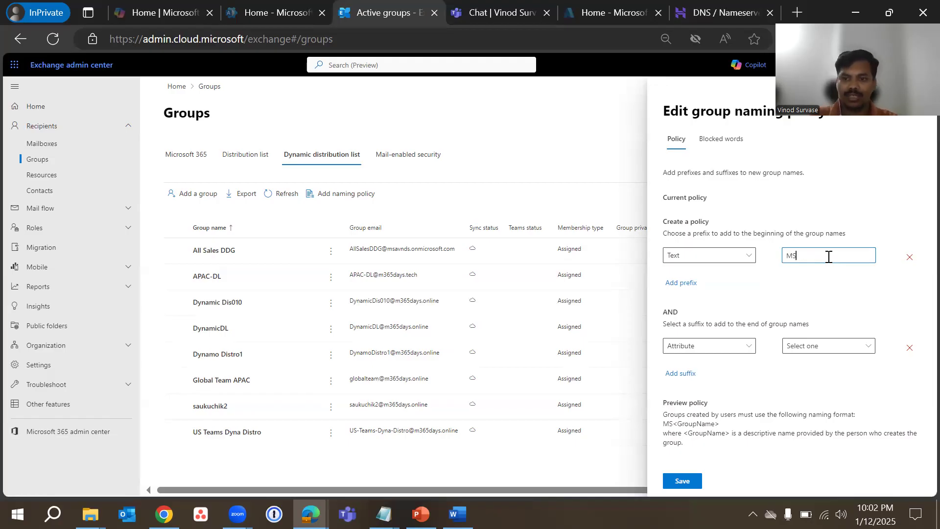
# - Set a Text suffix of "Orgwide" for the end of group names
pyautogui.click(729, 352)
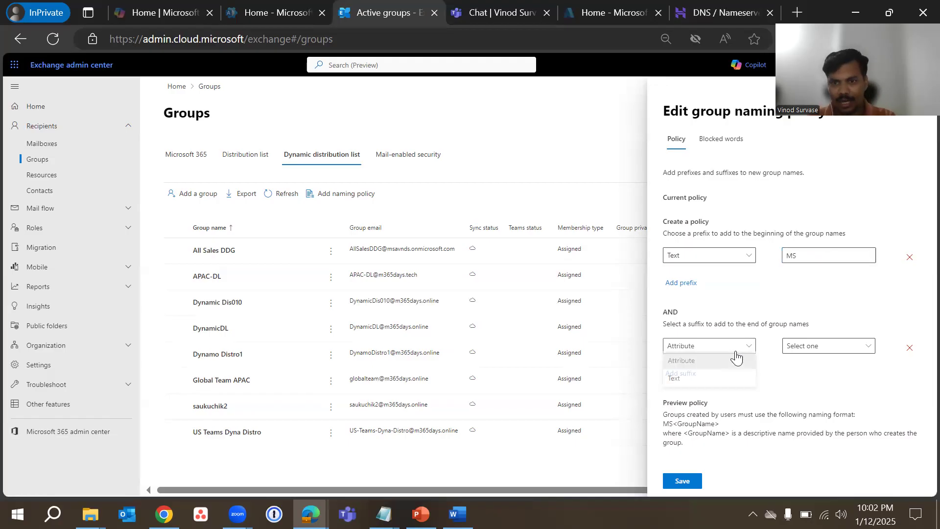
pyautogui.click(719, 378)
pyautogui.click(818, 345)
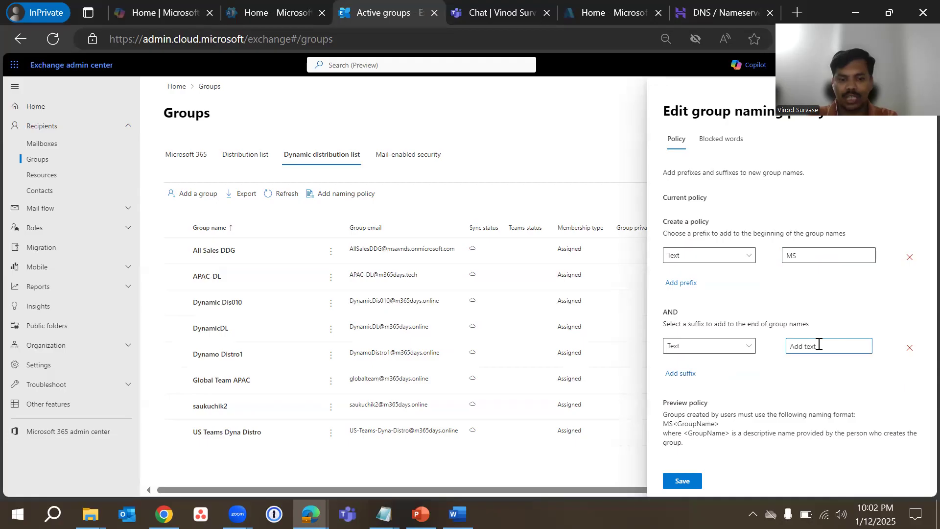
pyautogui.write('Orgwide')
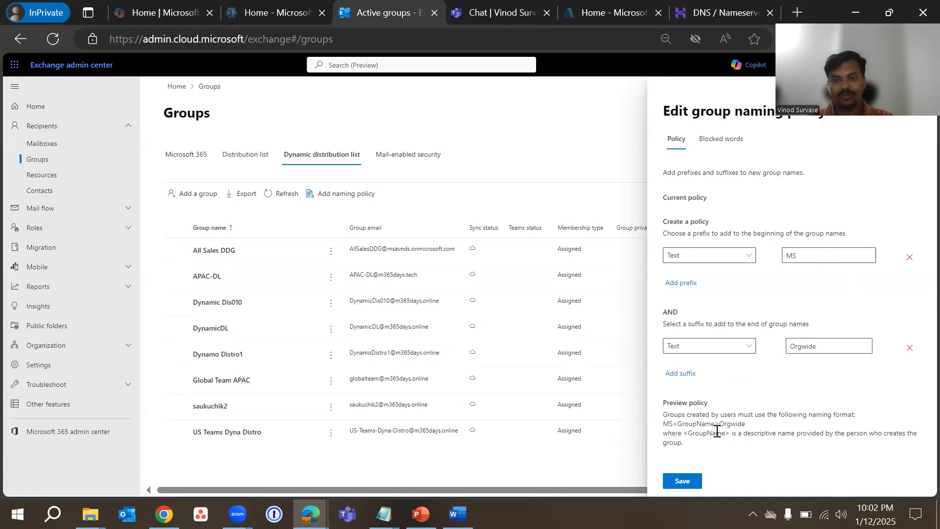
# - Check the prefix and suffix in the policy preview, then save the group naming policy and close it
pyautogui.moveTo(663, 406); pyautogui.dragTo(716, 406)
pyautogui.click(763, 433)
pyautogui.moveTo(666, 425); pyautogui.dragTo(695, 423)
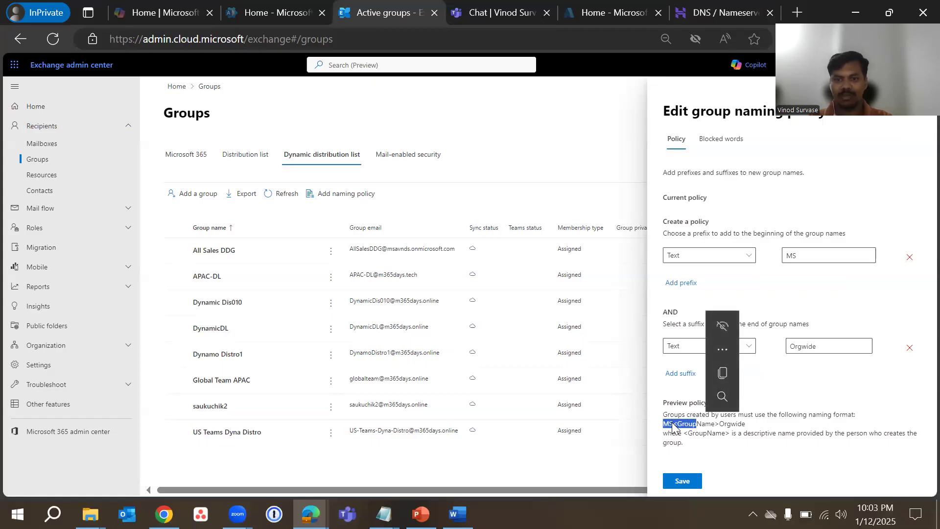
pyautogui.click(697, 424)
pyautogui.moveTo(720, 424); pyautogui.dragTo(742, 424)
pyautogui.click(816, 431)
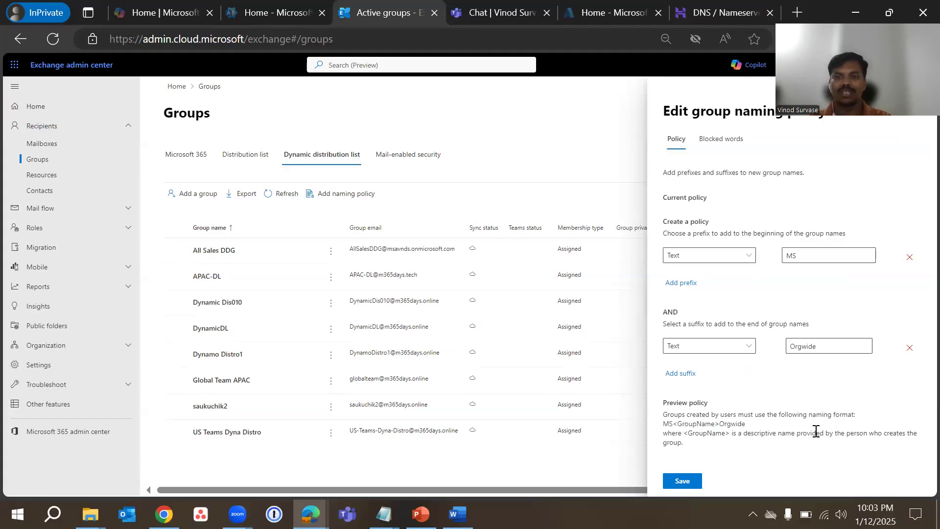
pyautogui.click(681, 480)
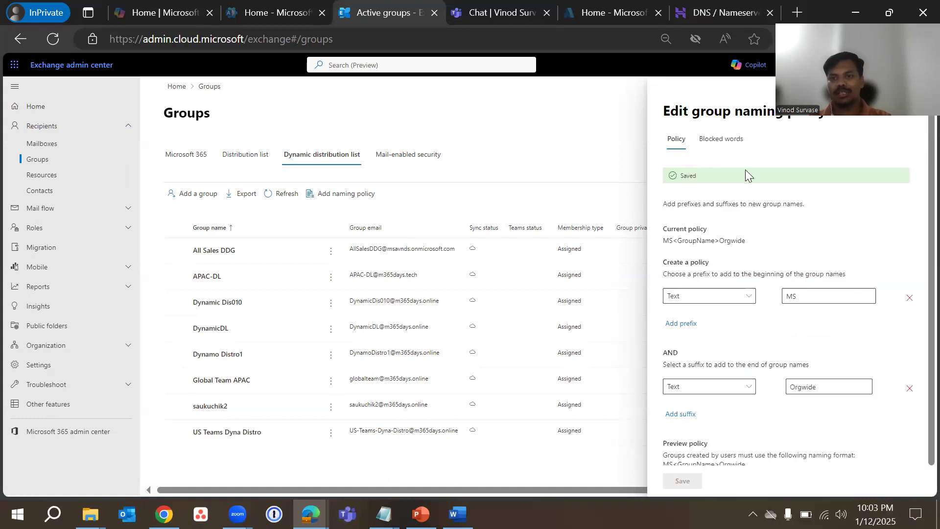
pyautogui.click(908, 94)
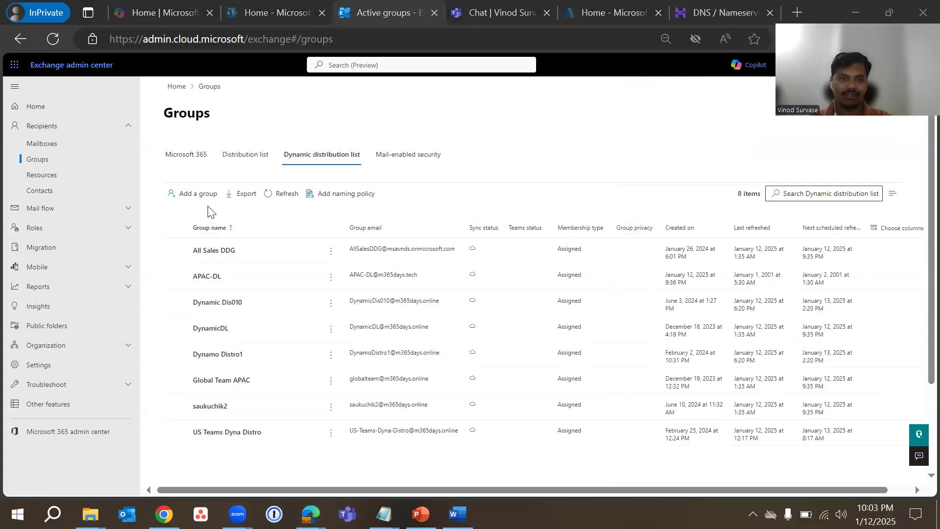
pyautogui.click(199, 195)
pyautogui.click(441, 348)
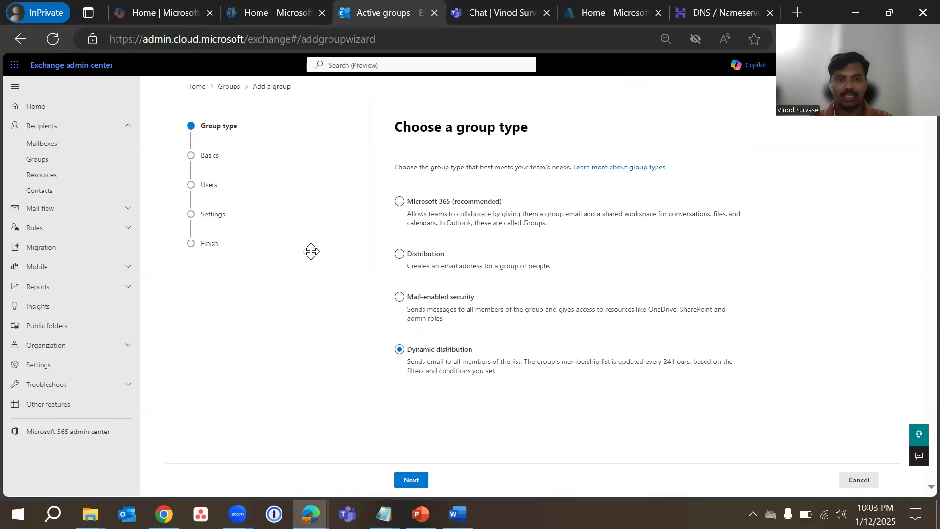
pyautogui.click(412, 480)
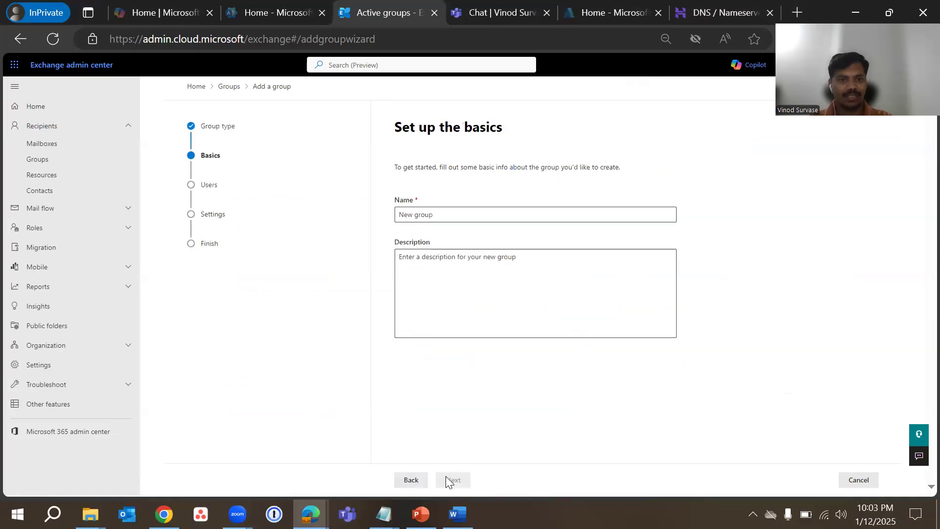
pyautogui.click(407, 480)
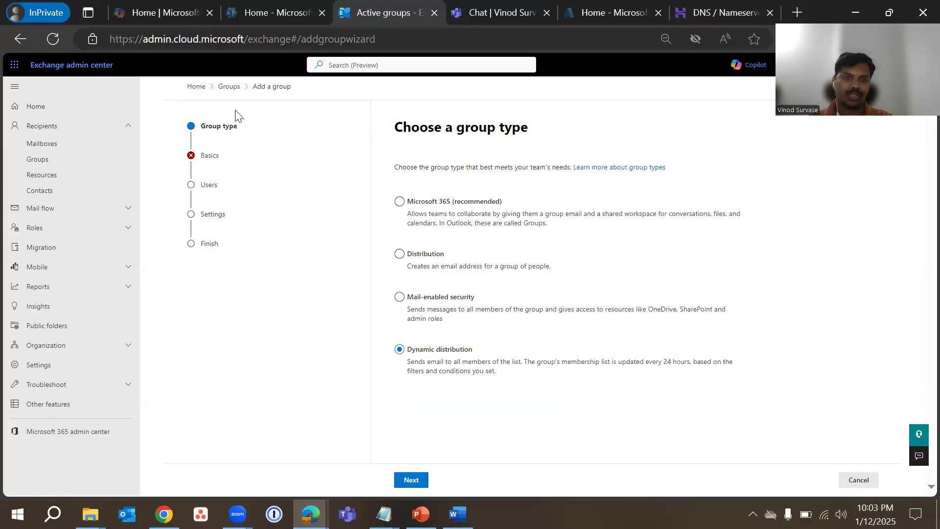
pyautogui.click(849, 479)
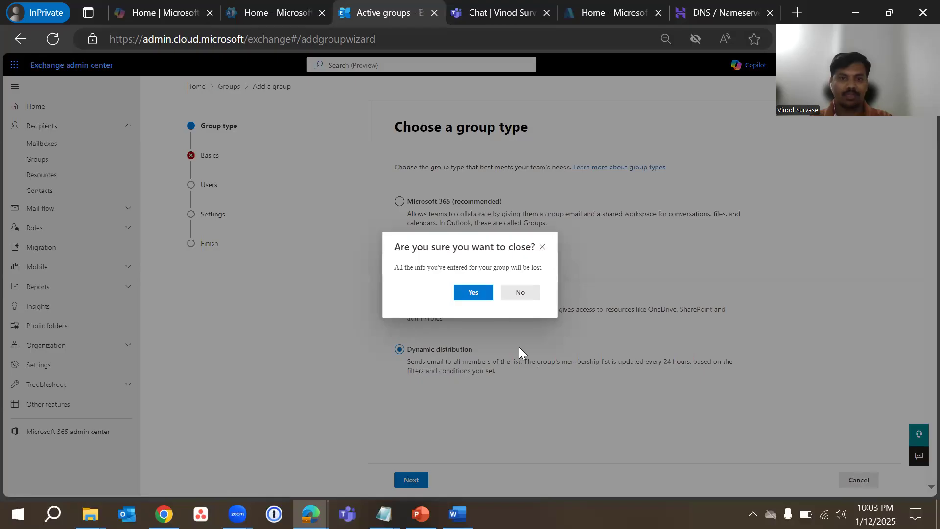
pyautogui.click(476, 296)
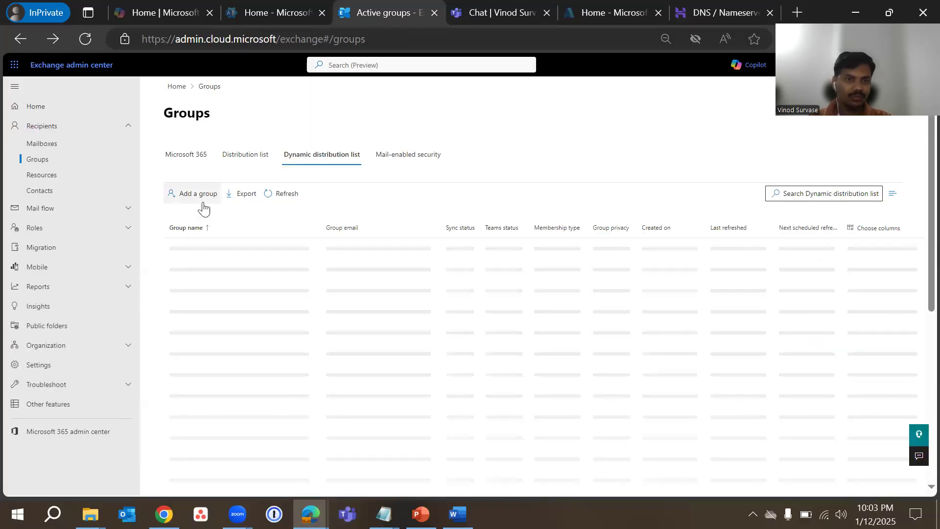
# - Start adding a new group with Dynamic distribution as its type and proceed to the basics
pyautogui.click(193, 199)
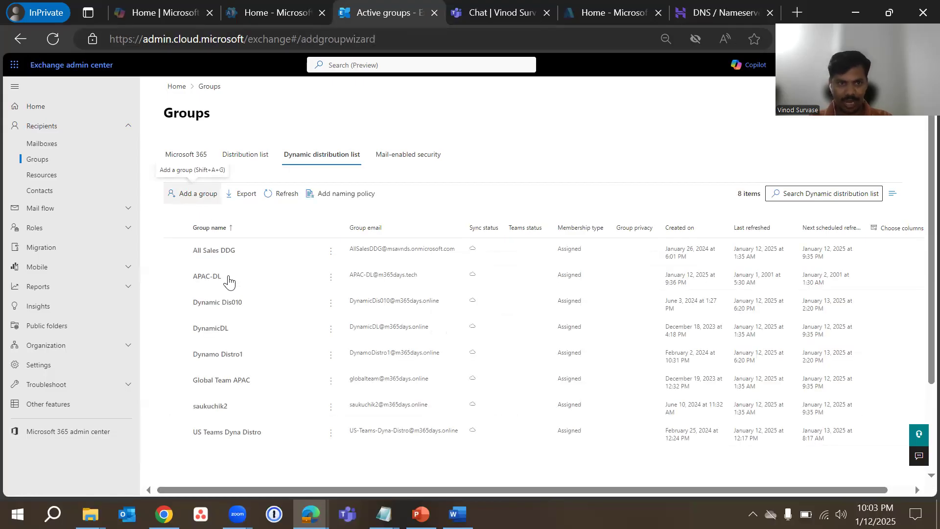
pyautogui.click(416, 349)
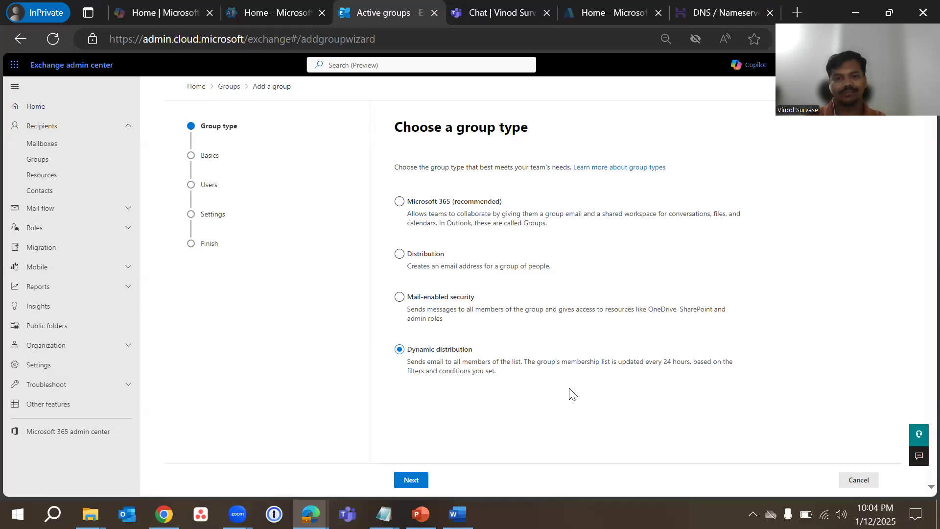
pyautogui.click(407, 481)
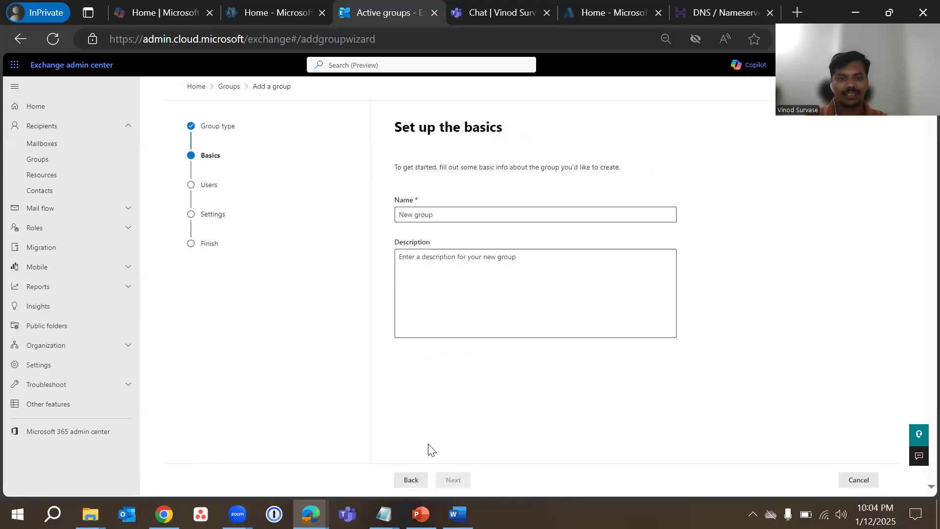
# - Enter "India-BU" as both the name and the description of the new group, and continue to assigning users
pyautogui.click(464, 217)
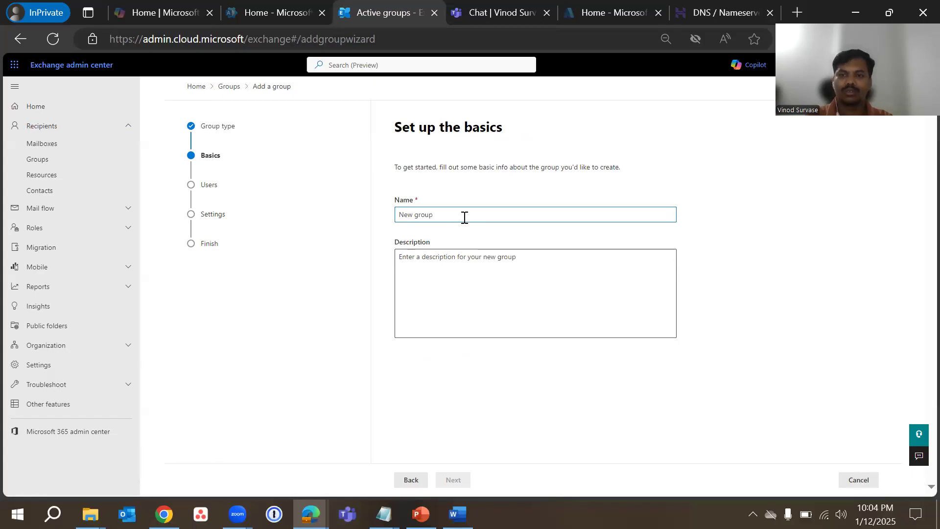
pyautogui.write('India')
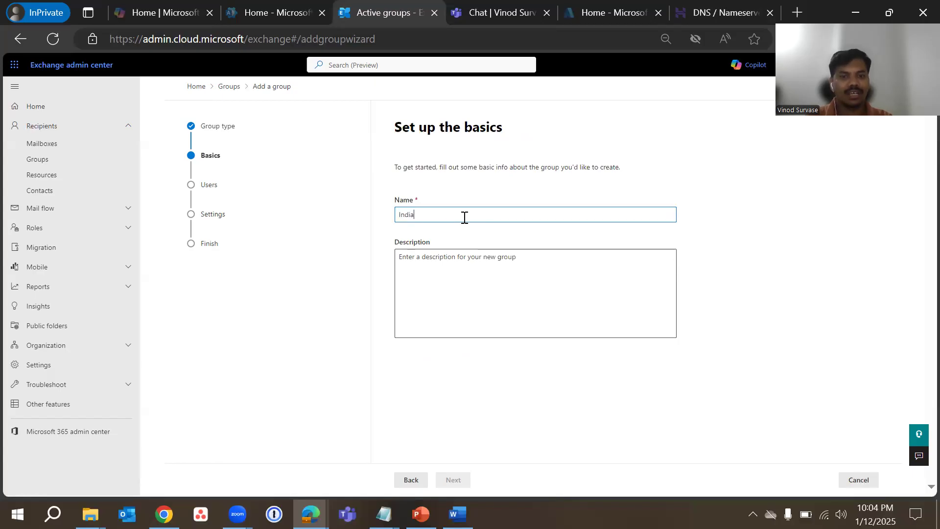
pyautogui.write('-BU')
pyautogui.hotkey('ctrl', 'a')
pyautogui.hotkey('ctrl', 'c')
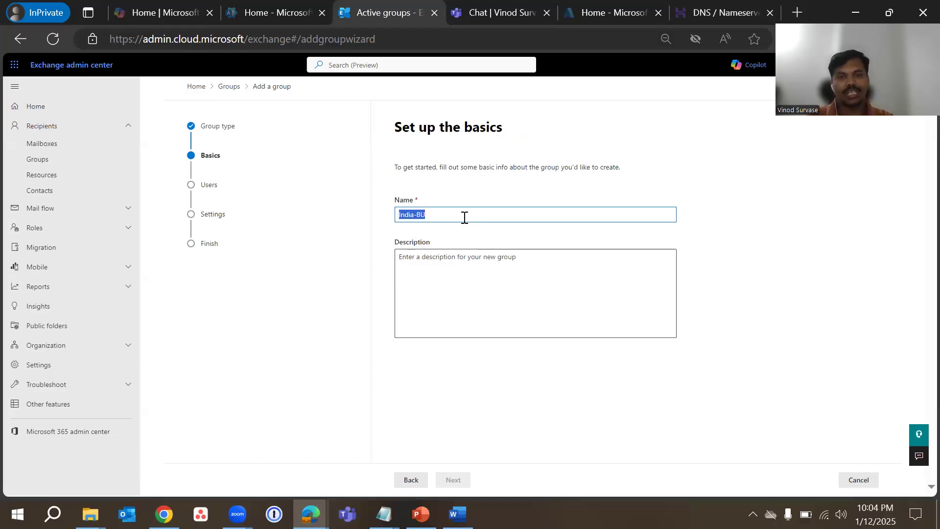
pyautogui.click(460, 271)
pyautogui.hotkey('ctrl', 'v')
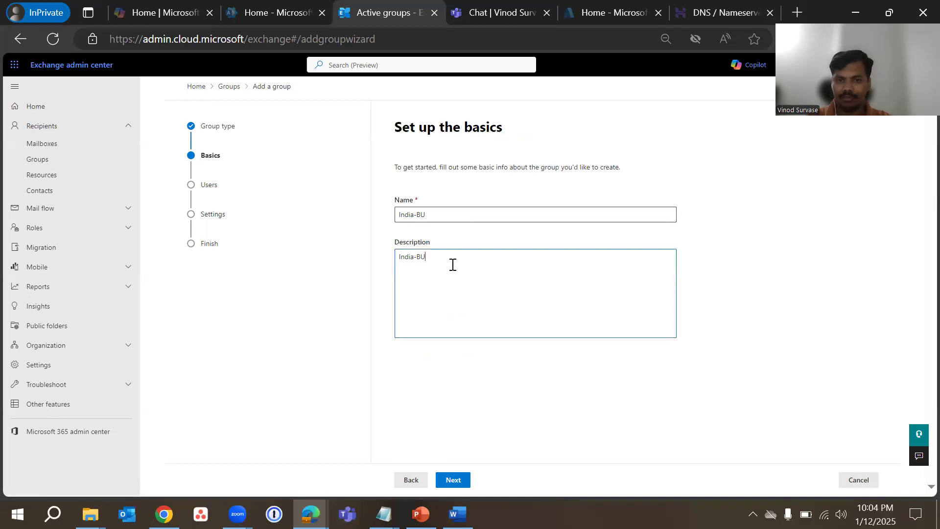
pyautogui.click(454, 482)
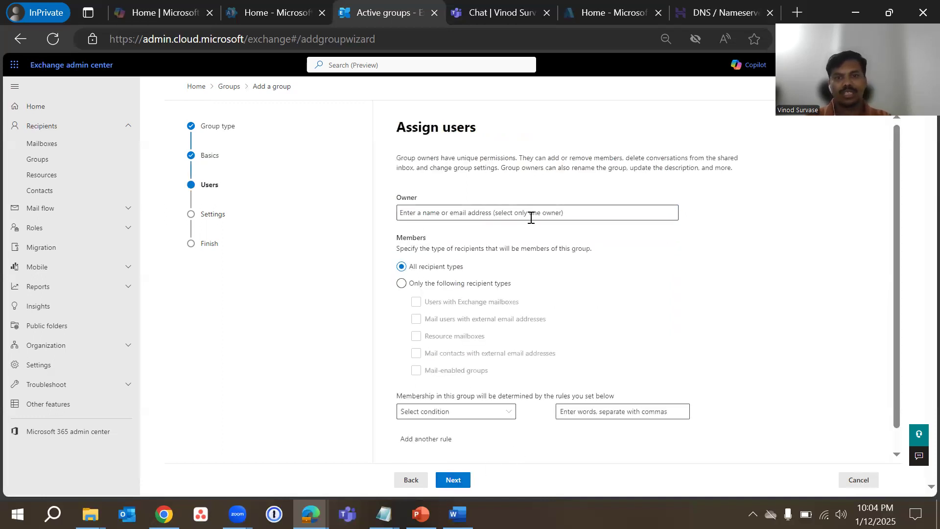
# - Assign the admin account as the owner of the new group
pyautogui.scroll(-1, 571, 303)
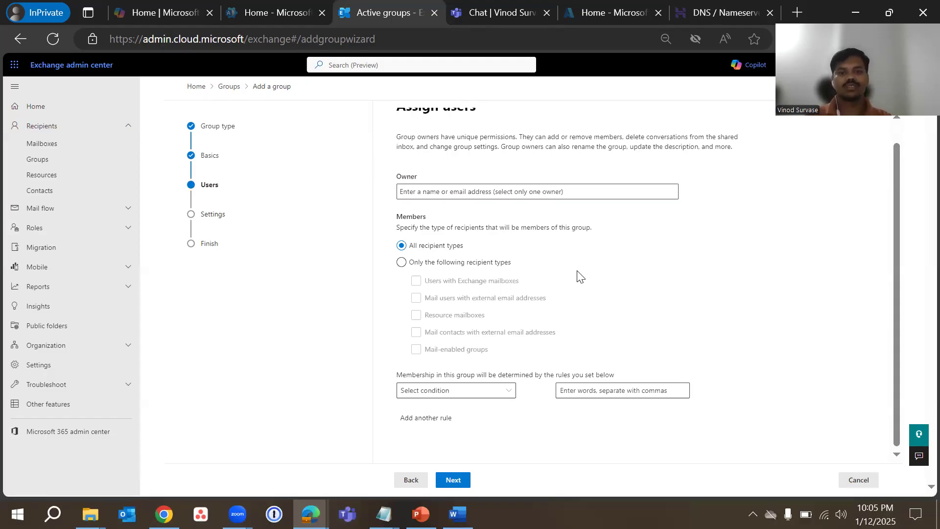
pyautogui.click(451, 187)
pyautogui.write('admin@')
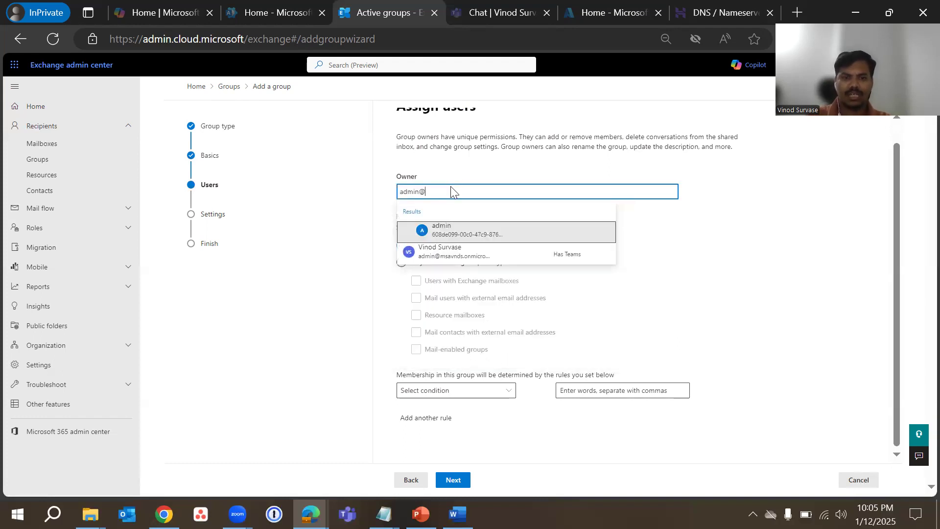
pyautogui.press('Return')
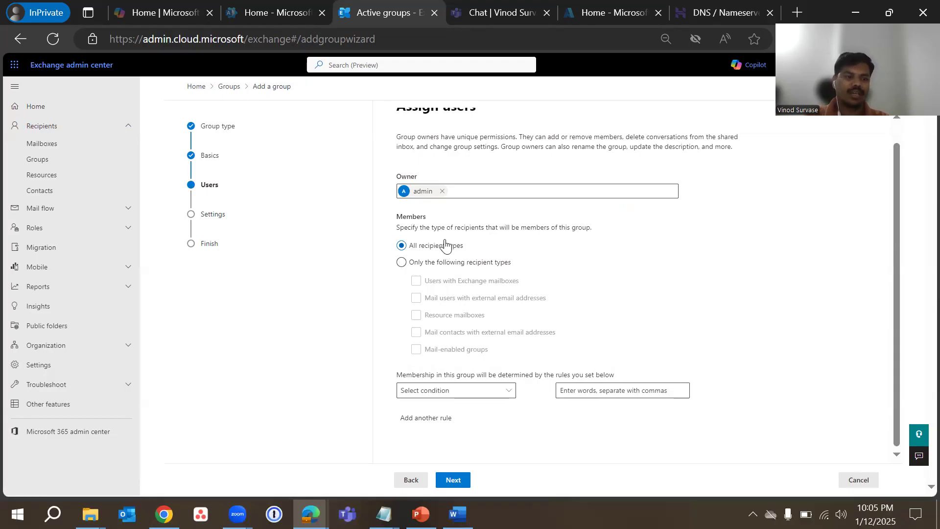
# - Restrict the group's members to the recipient type Users with Exchange mailboxes
pyautogui.click(441, 264)
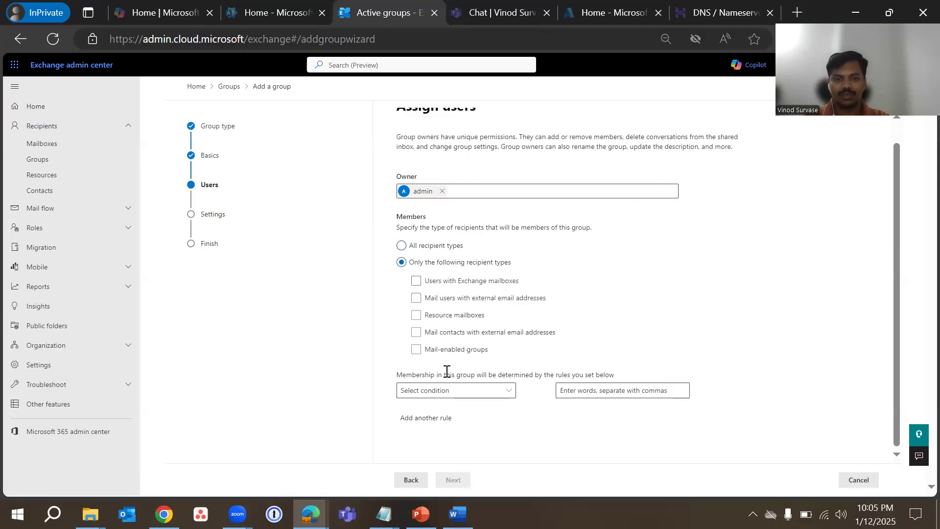
pyautogui.click(656, 314)
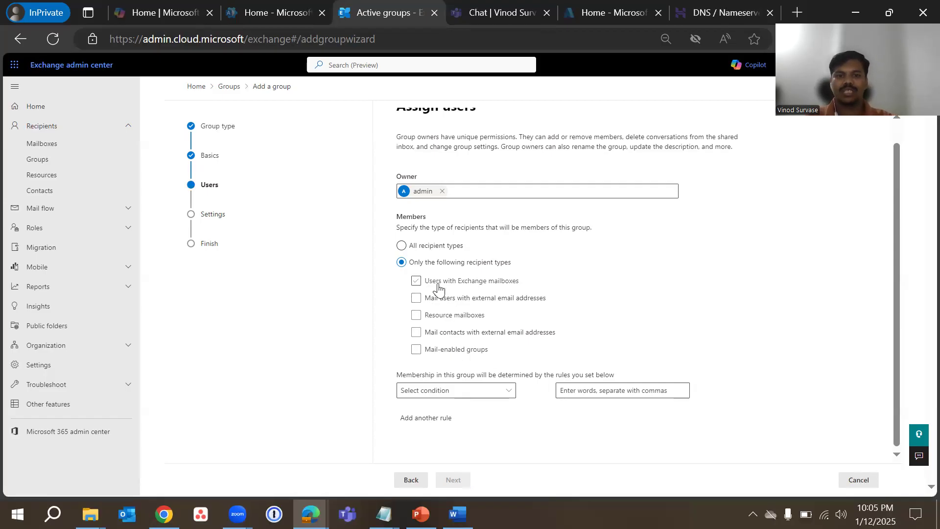
pyautogui.click(453, 282)
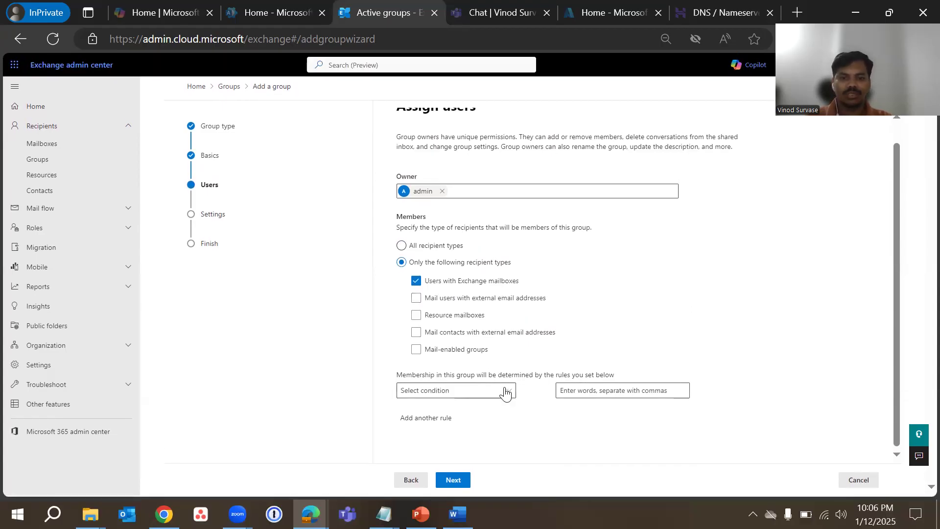
# - Define the first membership rule with Department as the condition and Sales as its value
pyautogui.click(505, 392)
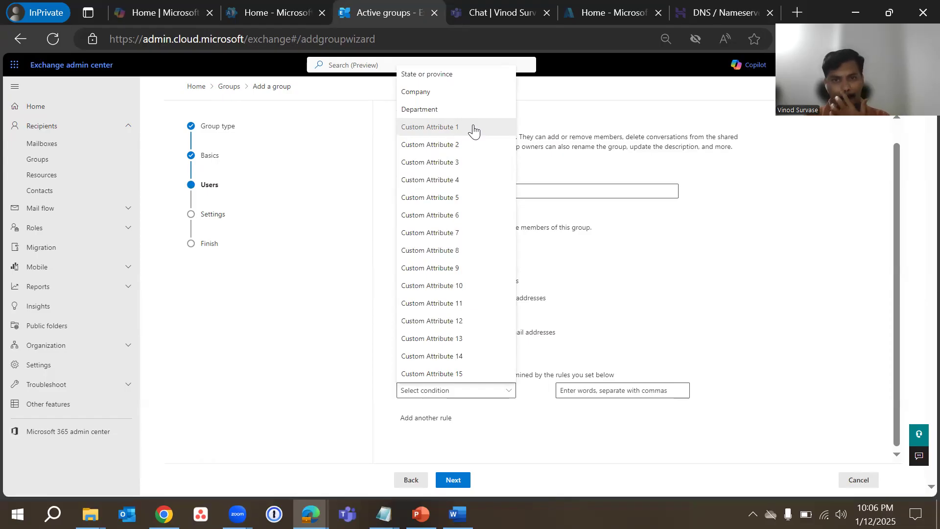
pyautogui.click(437, 110)
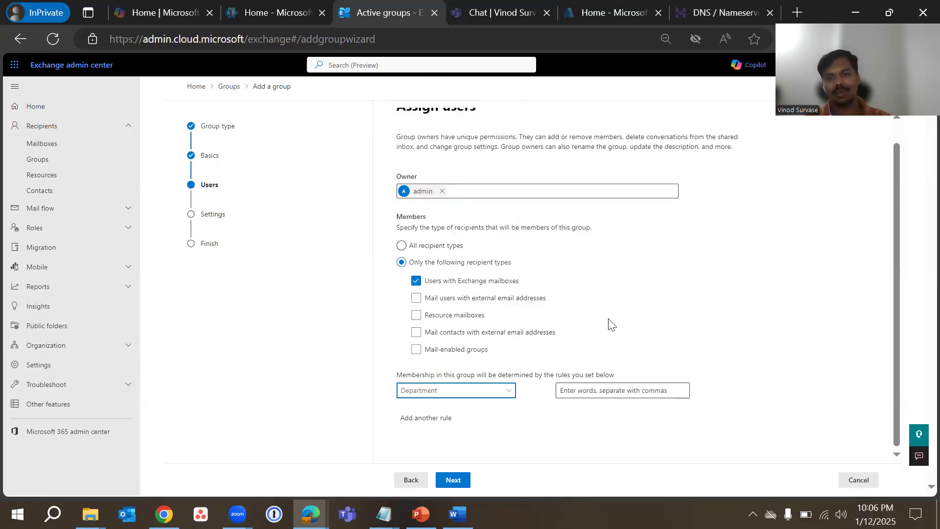
pyautogui.click(608, 390)
pyautogui.write('Sales')
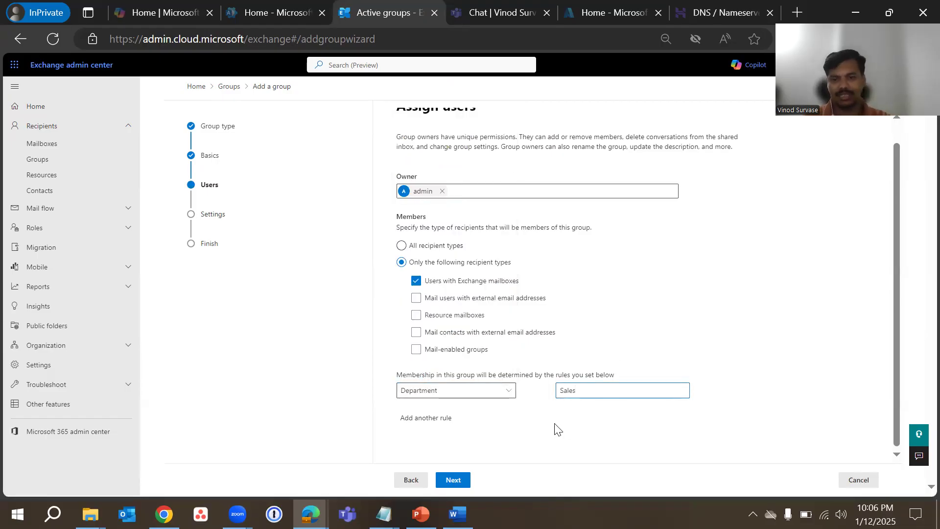
# - Add a second membership rule with State or province as the condition and MH as its value
pyautogui.click(444, 419)
pyautogui.click(508, 416)
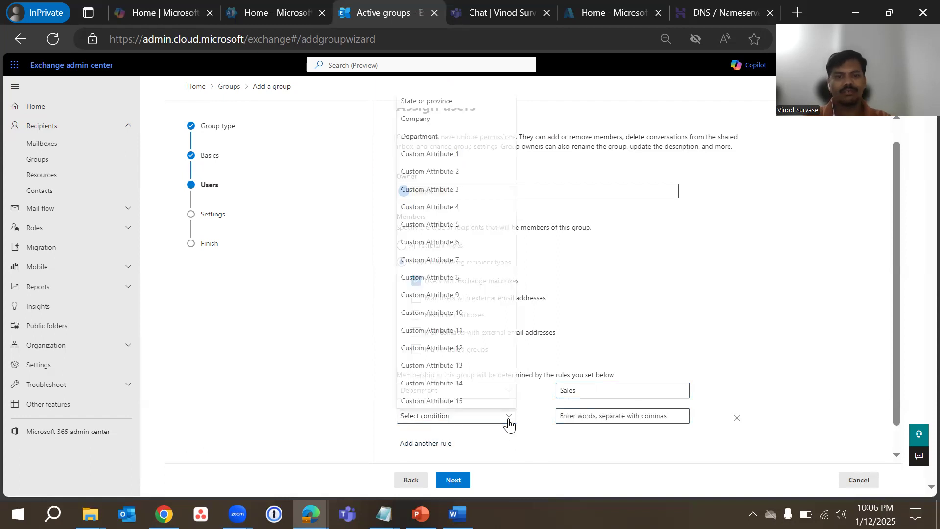
pyautogui.click(454, 101)
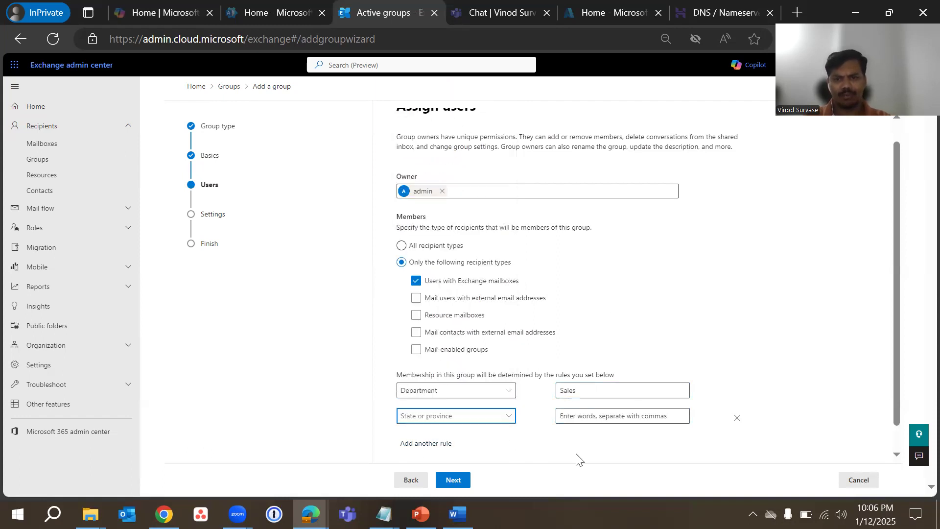
pyautogui.click(587, 420)
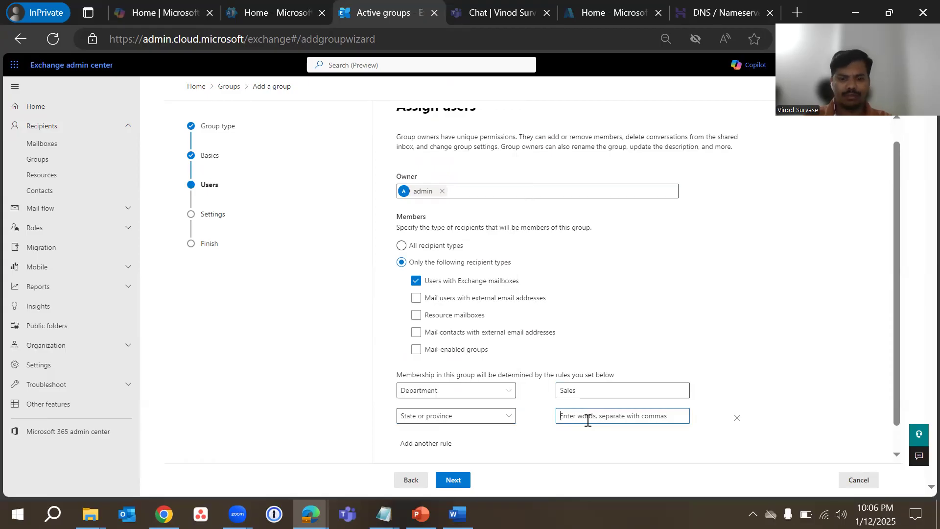
pyautogui.write('MH')
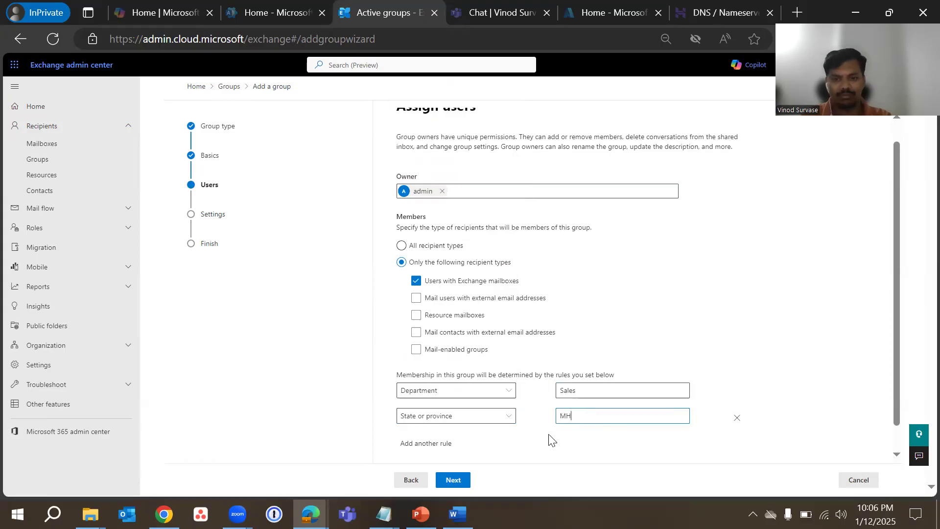
# - Add a third membership rule with Company as the condition and MSAVNDS as its value
pyautogui.click(445, 443)
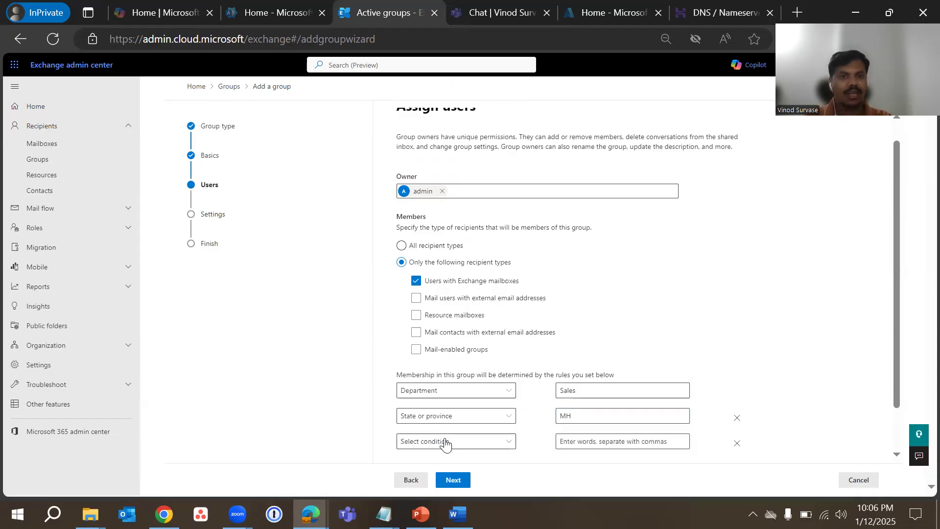
pyautogui.click(478, 440)
pyautogui.click(439, 142)
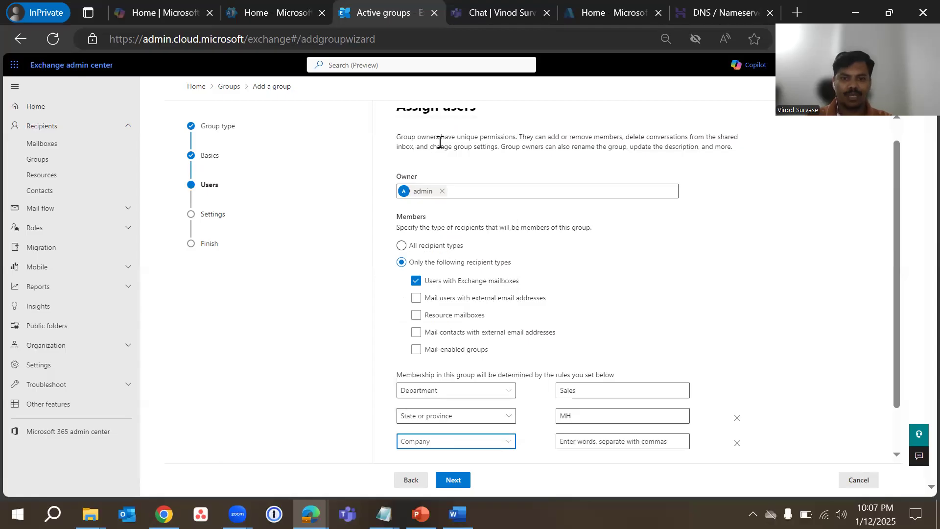
pyautogui.scroll(-1, 631, 413)
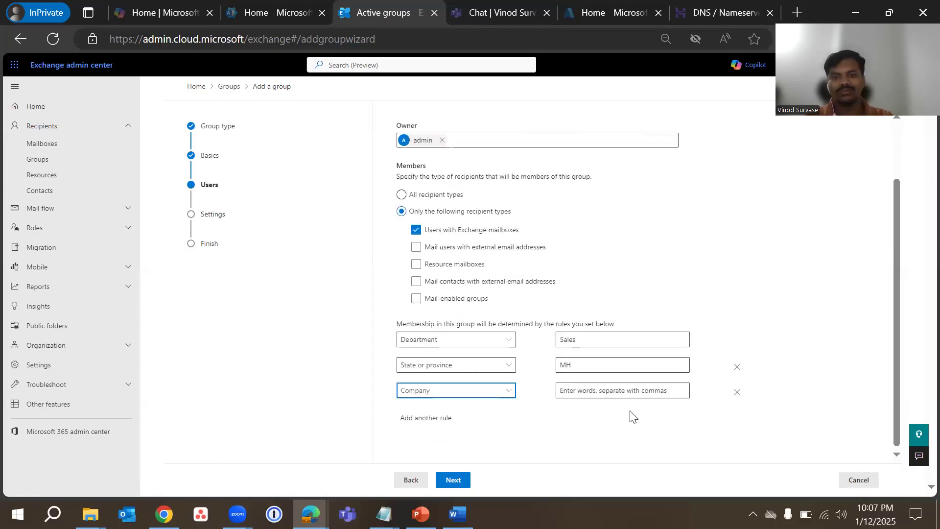
pyautogui.click(581, 389)
pyautogui.write('MSAVADS')
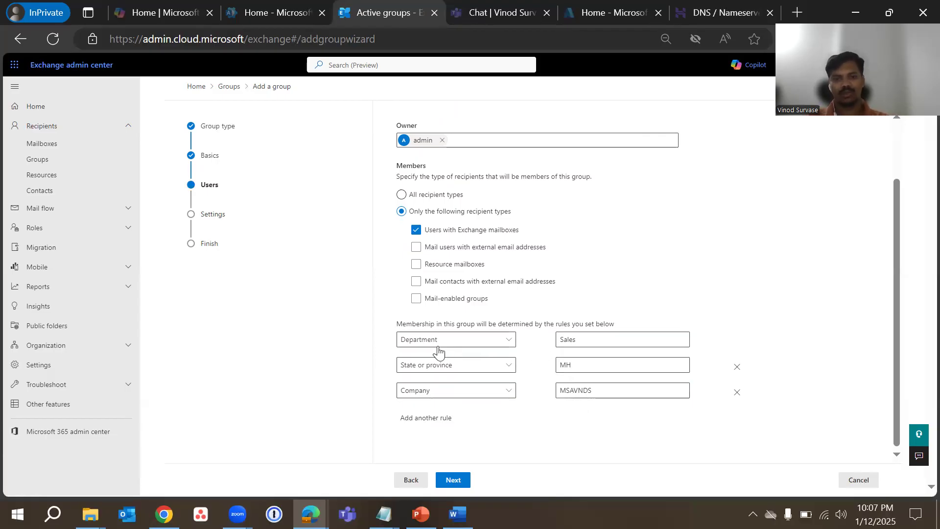
pyautogui.moveTo(584, 340); pyautogui.dragTo(551, 359)
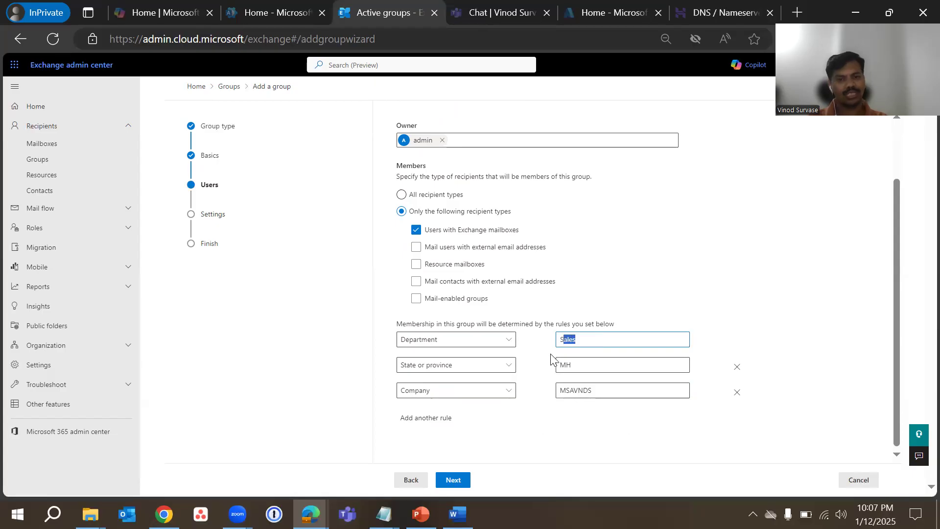
pyautogui.moveTo(607, 365); pyautogui.dragTo(544, 369)
pyautogui.click(562, 433)
pyautogui.moveTo(605, 390); pyautogui.dragTo(554, 415)
pyautogui.click(550, 417)
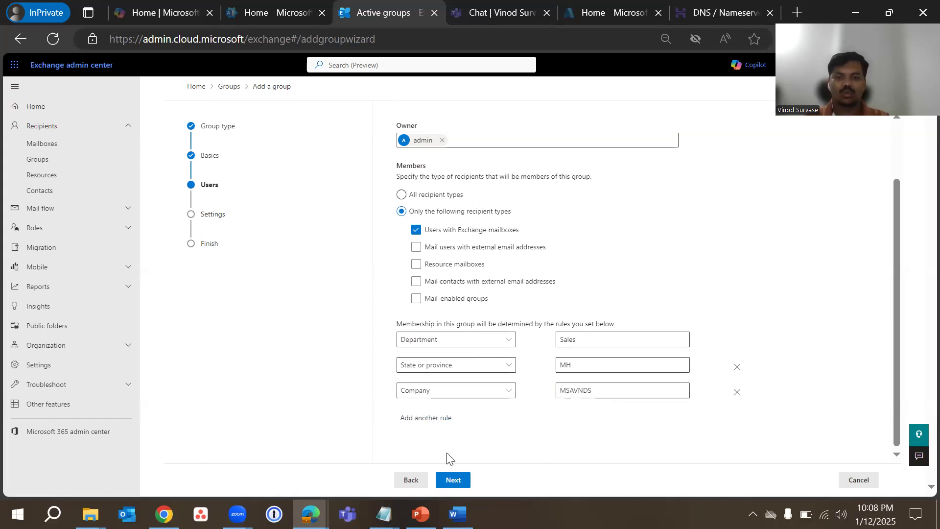
# - Add a fourth membership rule with Custom Attribute 1 as the condition and US-India as its value
pyautogui.click(431, 420)
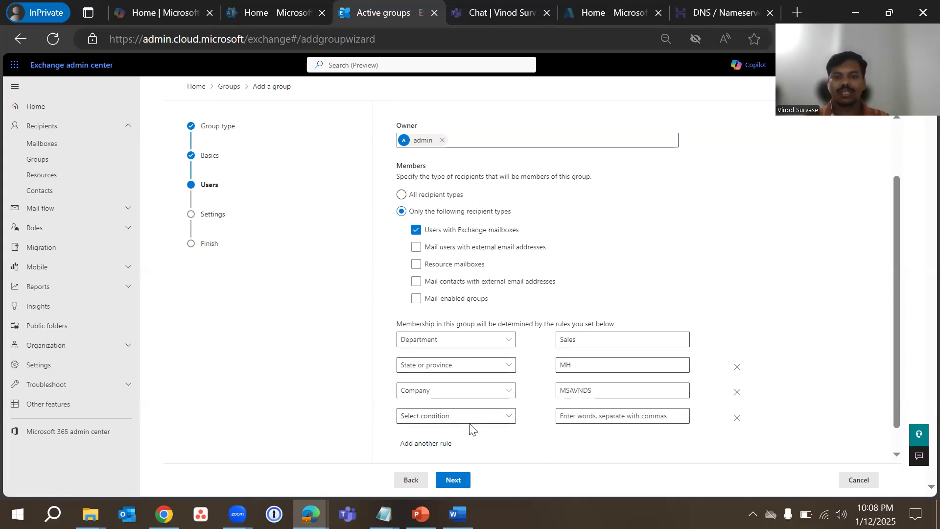
pyautogui.scroll(-1, 471, 406)
pyautogui.click(477, 398)
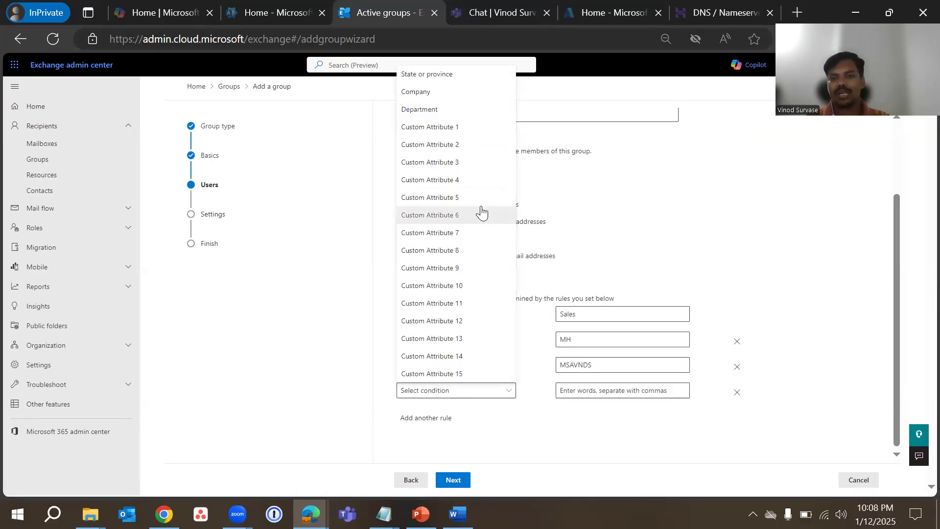
pyautogui.click(475, 135)
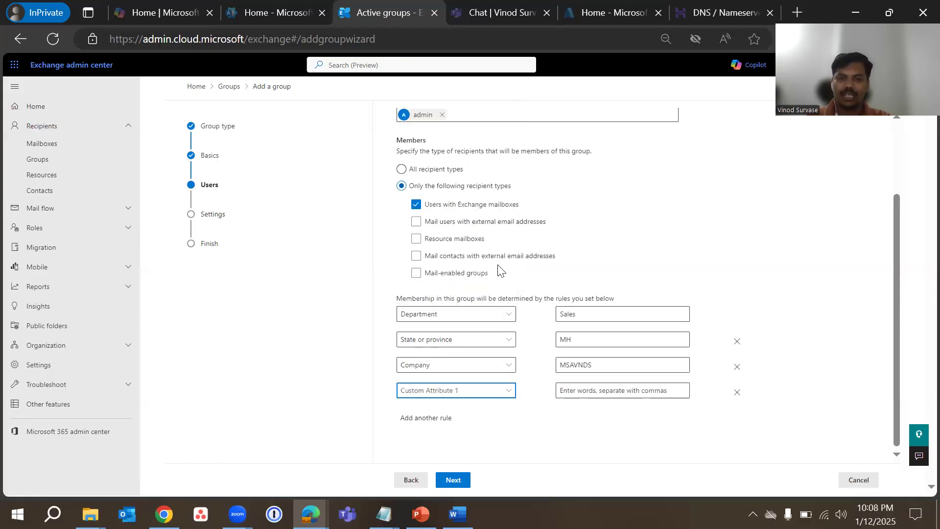
pyautogui.click(582, 391)
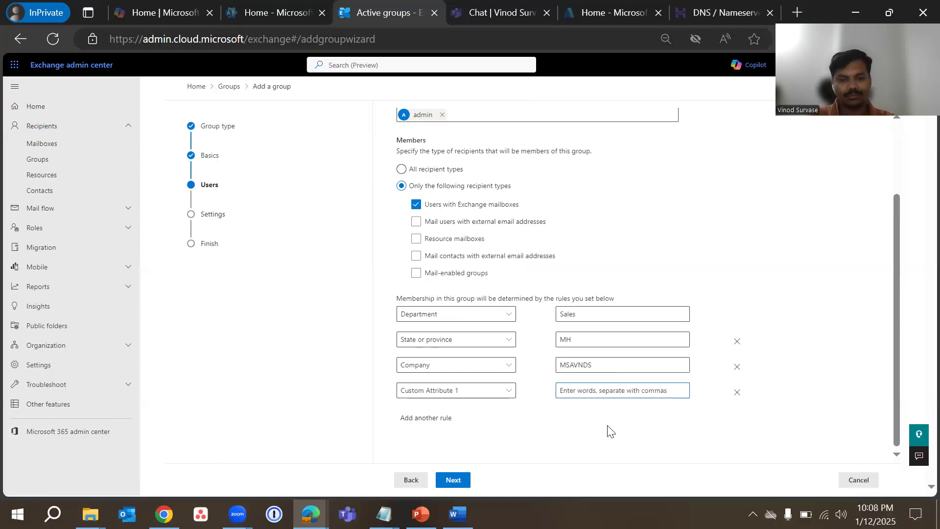
pyautogui.write('US-I')
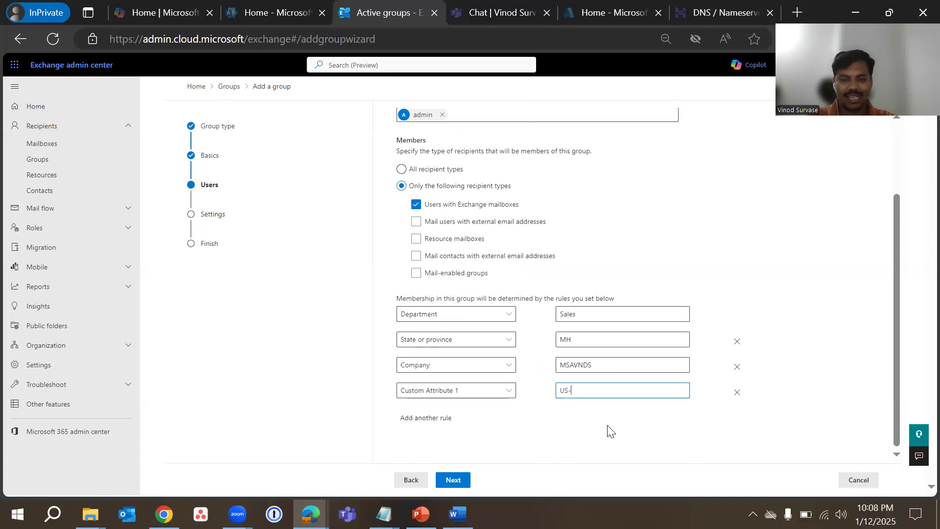
pyautogui.write('ndia')
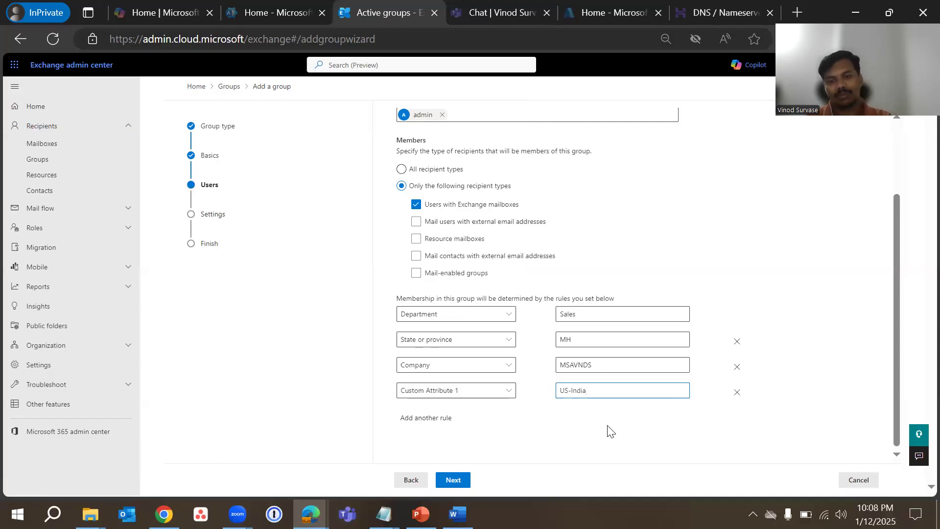
pyautogui.moveTo(591, 391); pyautogui.dragTo(562, 394)
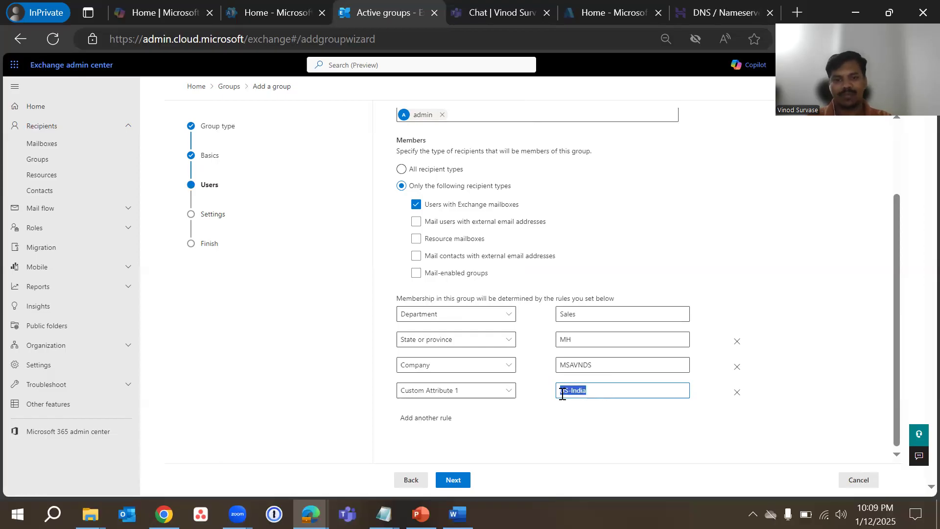
pyautogui.click(600, 439)
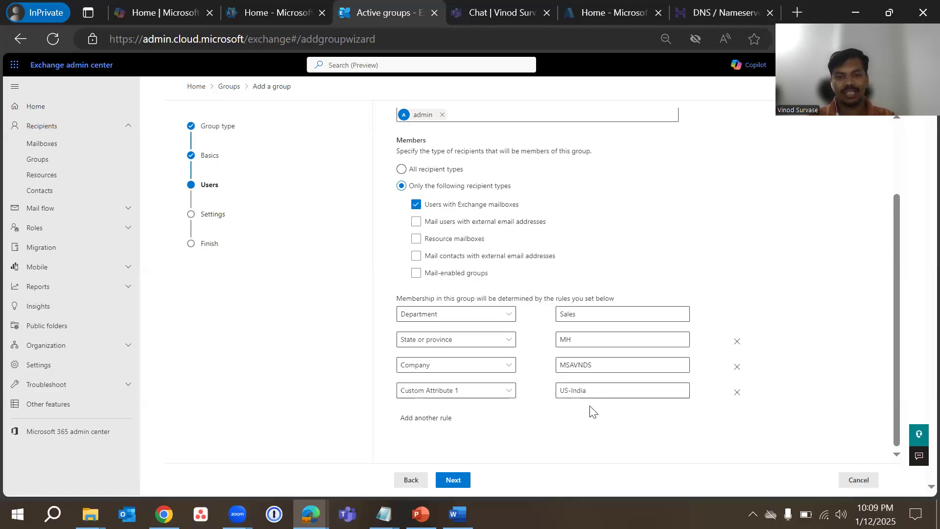
pyautogui.moveTo(602, 390); pyautogui.dragTo(555, 393)
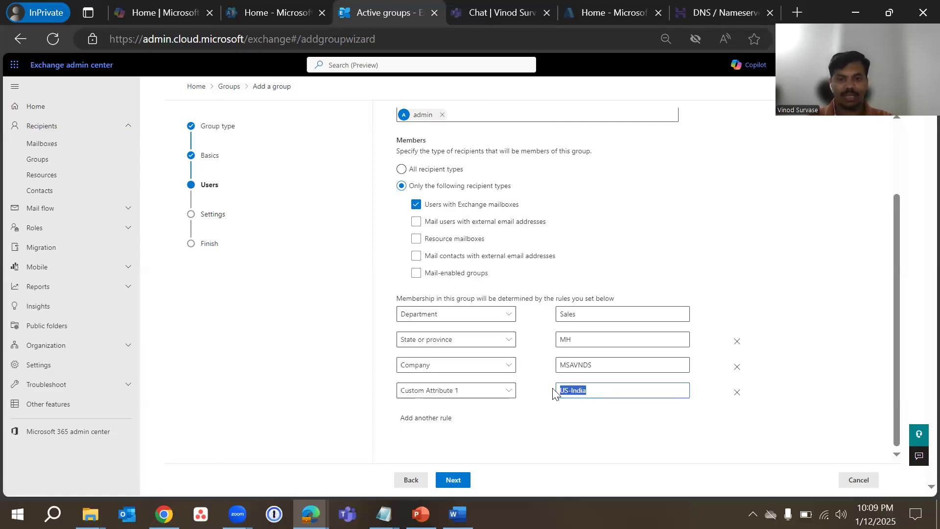
pyautogui.click(578, 429)
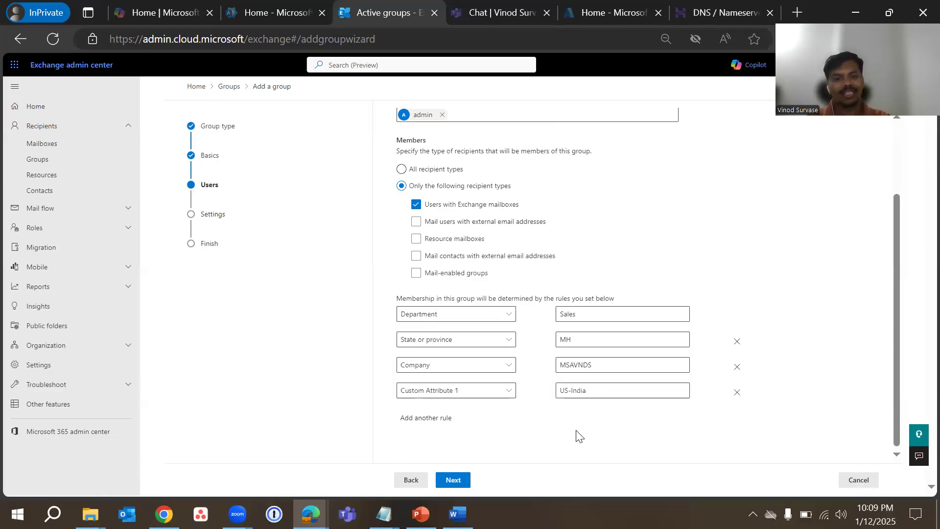
# - Remove the Custom Attribute 1, Company and State or province rules, keeping only the Department rule
pyautogui.click(737, 392)
pyautogui.click(737, 392)
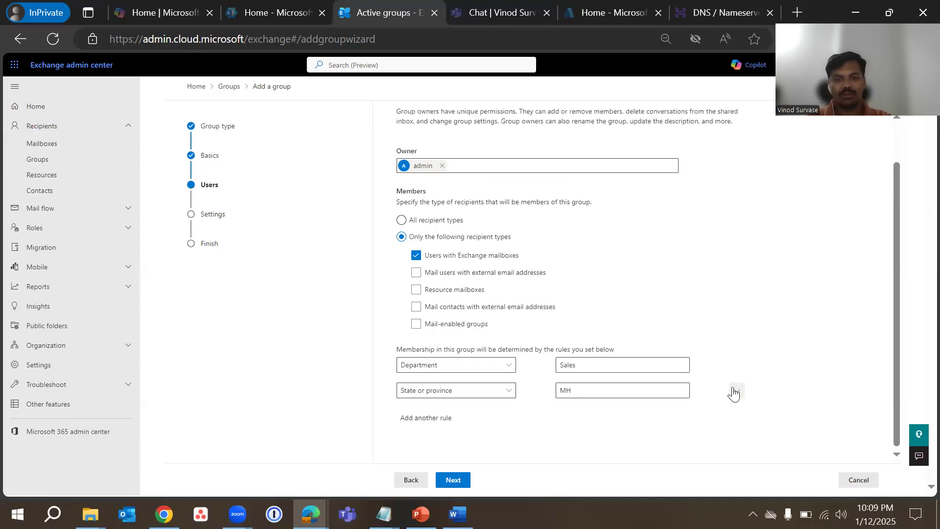
pyautogui.click(736, 392)
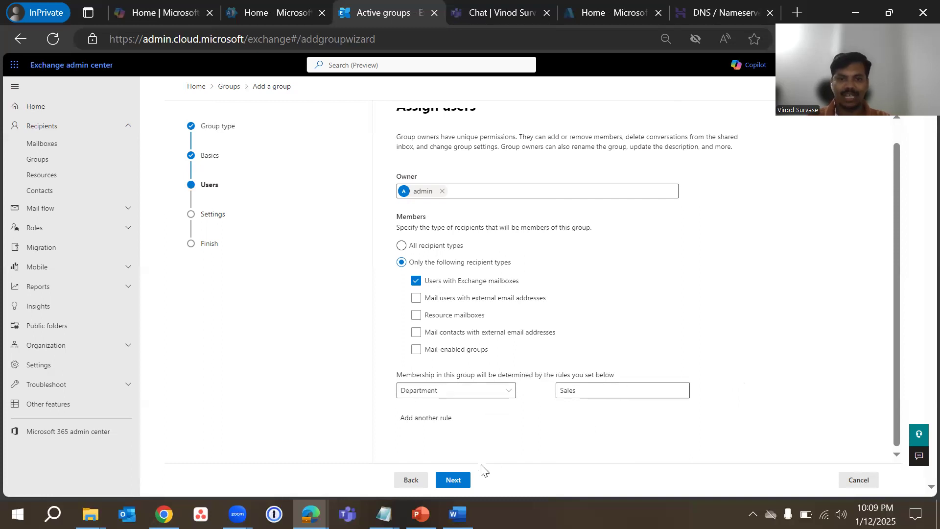
# - Continue to the group settings, enter India-BU-CIS as the local part of the group email address, and proceed to the final review
pyautogui.click(463, 479)
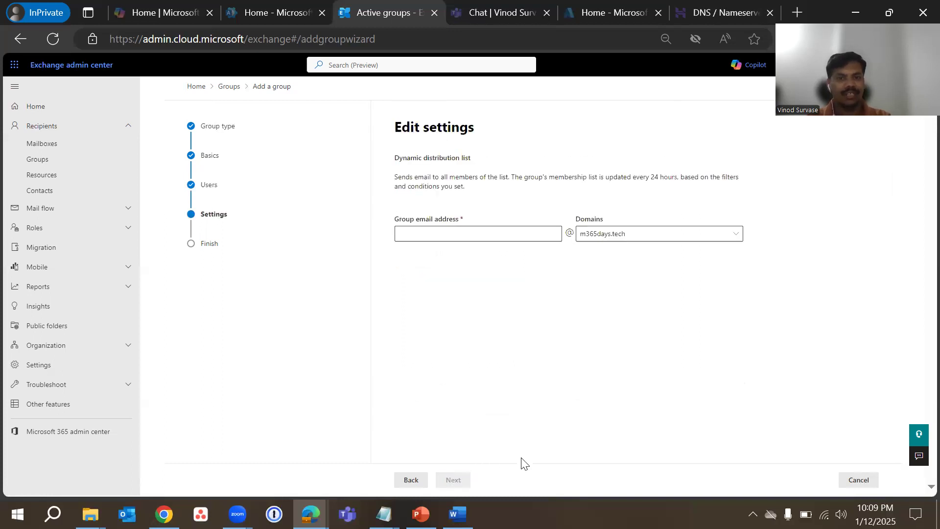
pyautogui.click(454, 237)
pyautogui.write('India-BU')
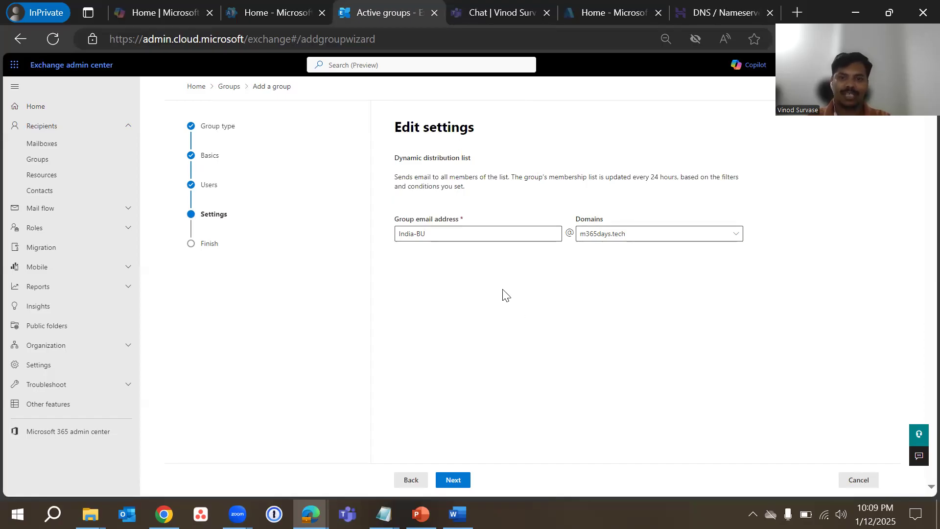
pyautogui.click(460, 236)
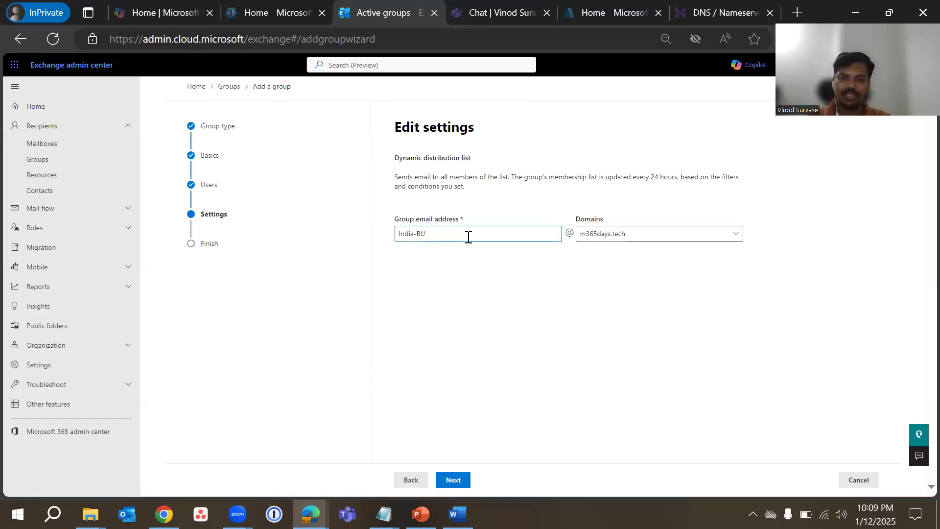
pyautogui.write('-')
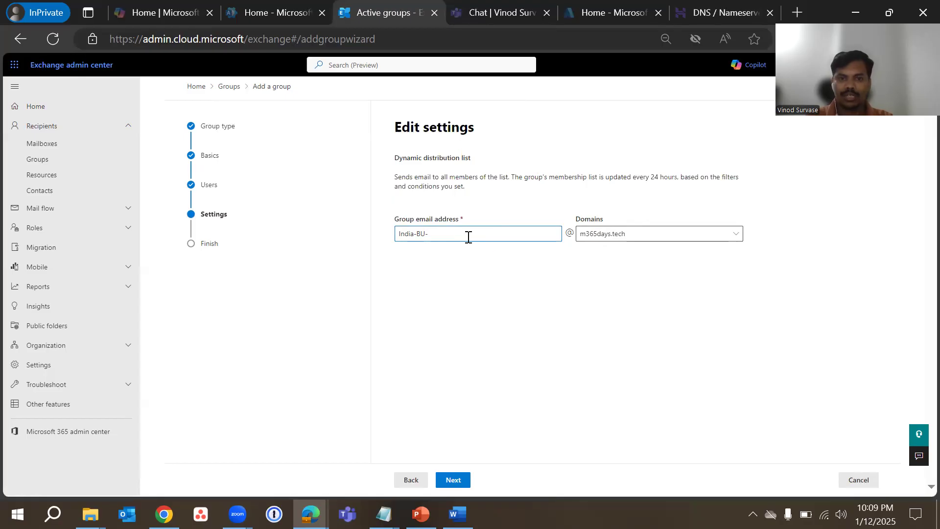
pyautogui.write('CIS')
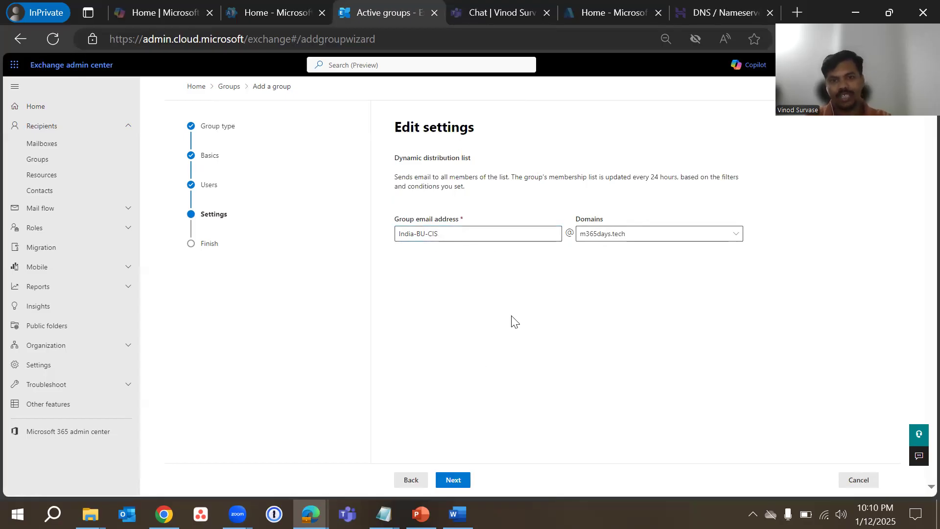
pyautogui.click(463, 479)
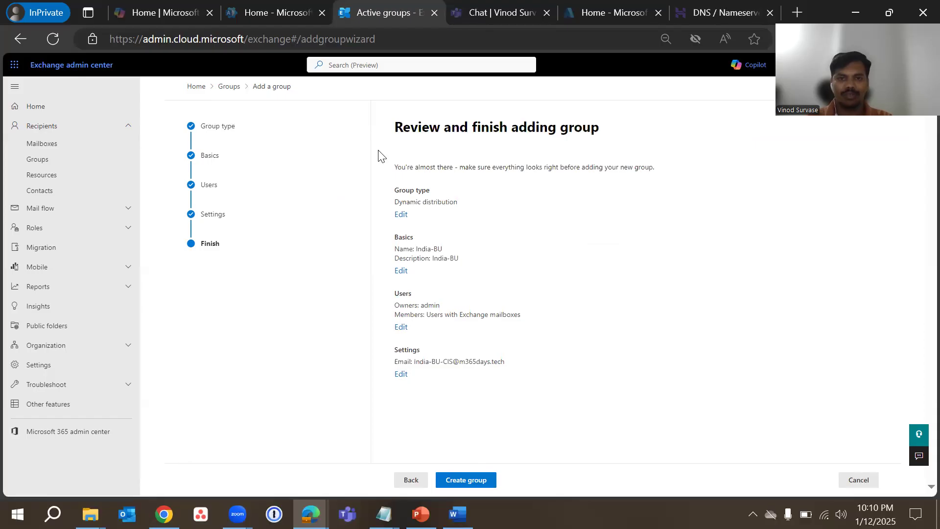
pyautogui.moveTo(394, 128); pyautogui.dragTo(602, 134)
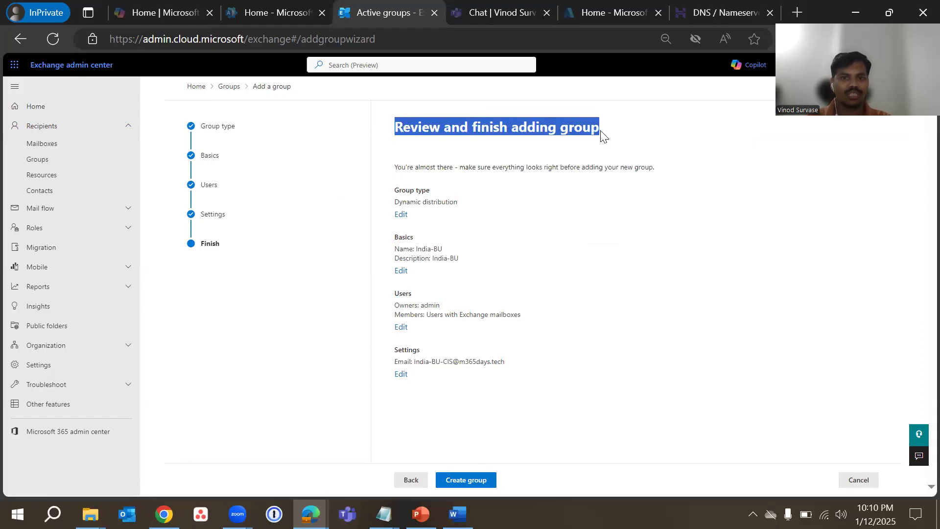
# - Create the India-BU dynamic distribution group, close the wizard and refresh the group list
pyautogui.click(480, 176)
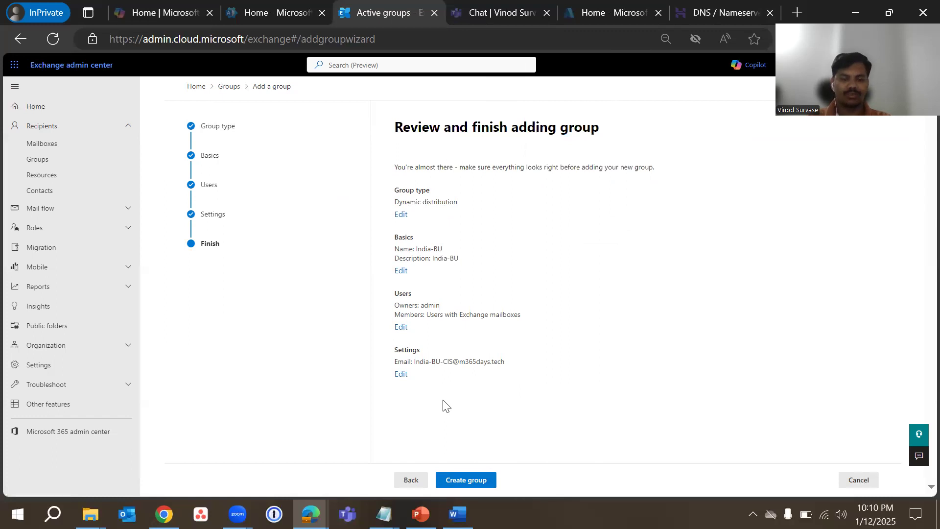
pyautogui.click(466, 481)
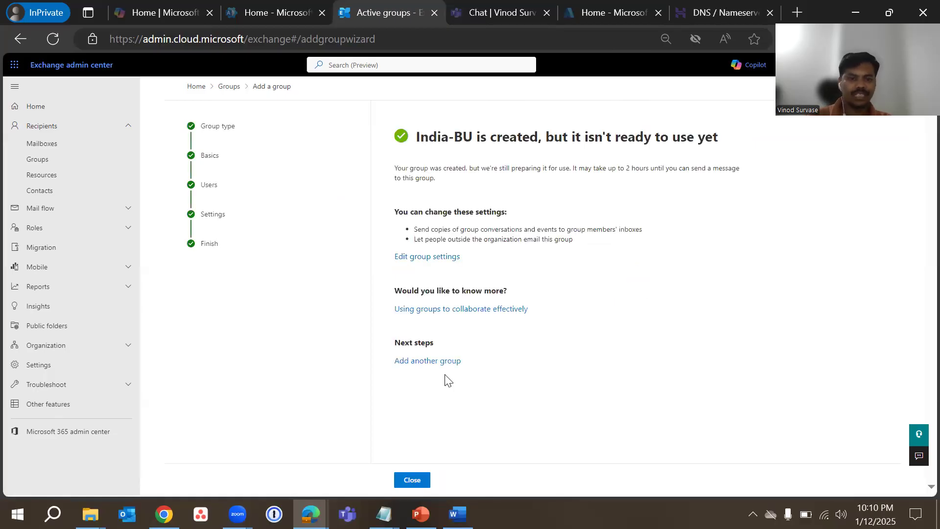
pyautogui.click(414, 484)
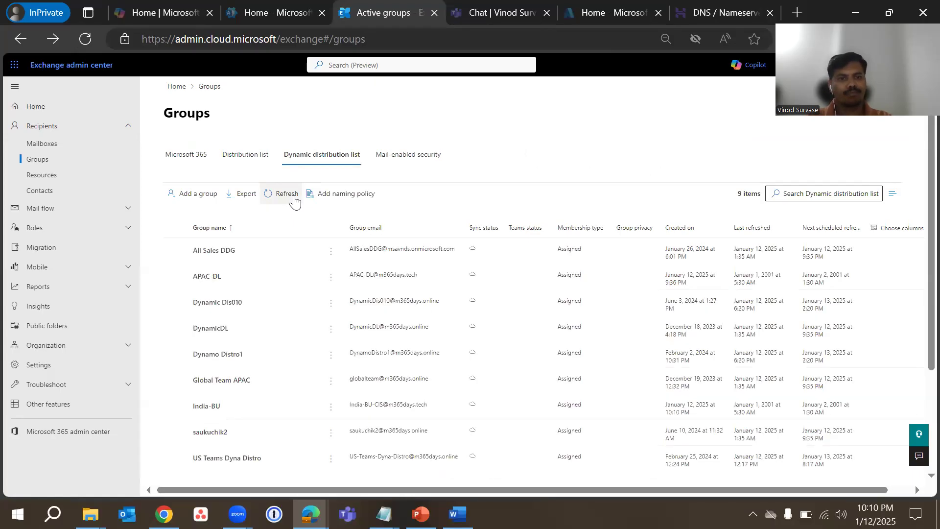
pyautogui.click(287, 197)
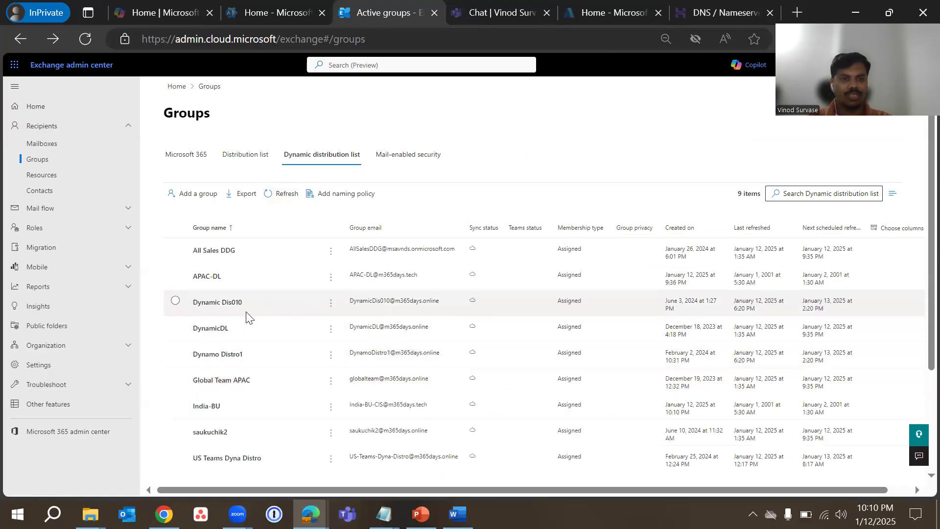
# - Open the India-BU group's details and check its full member list
pyautogui.click(211, 407)
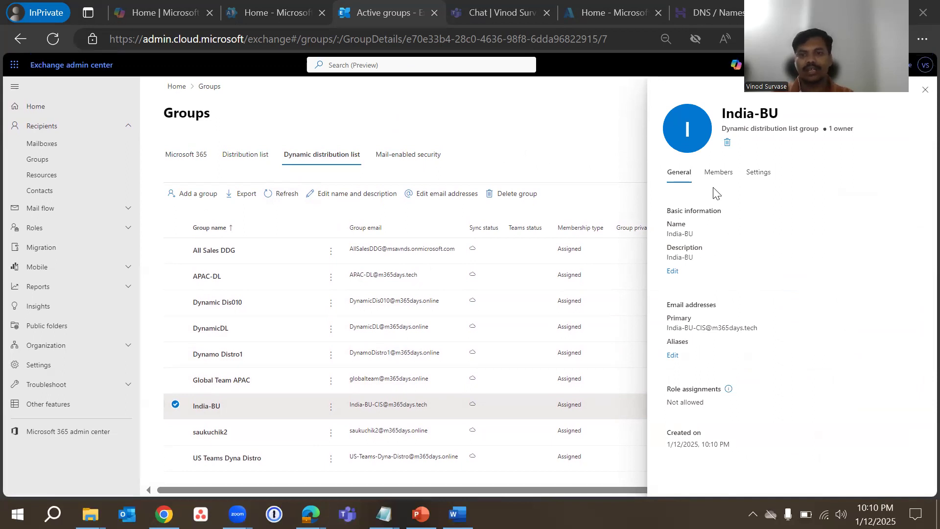
pyautogui.click(718, 172)
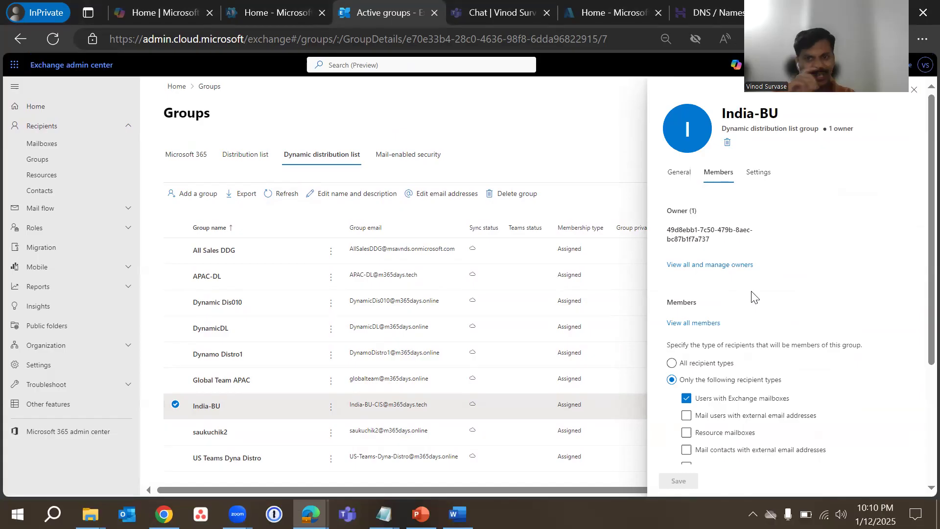
pyautogui.click(708, 324)
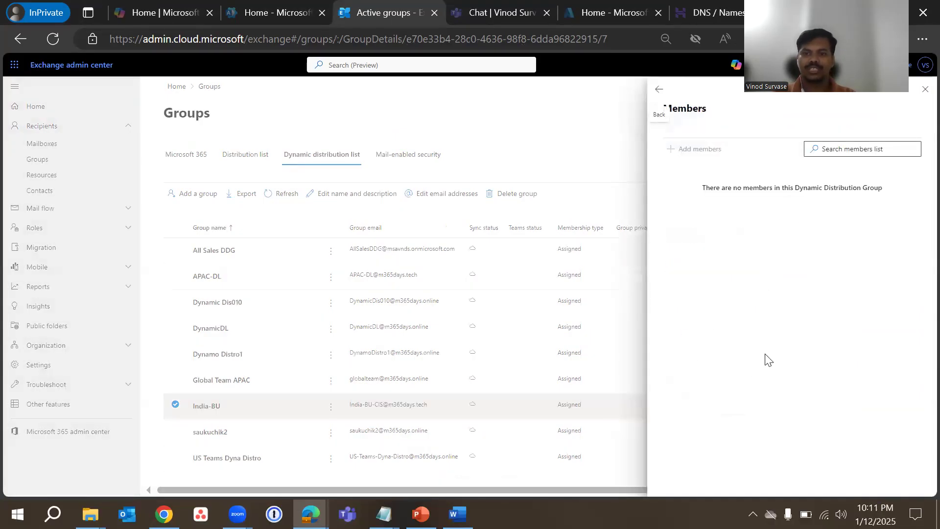
pyautogui.moveTo(703, 187); pyautogui.dragTo(879, 184)
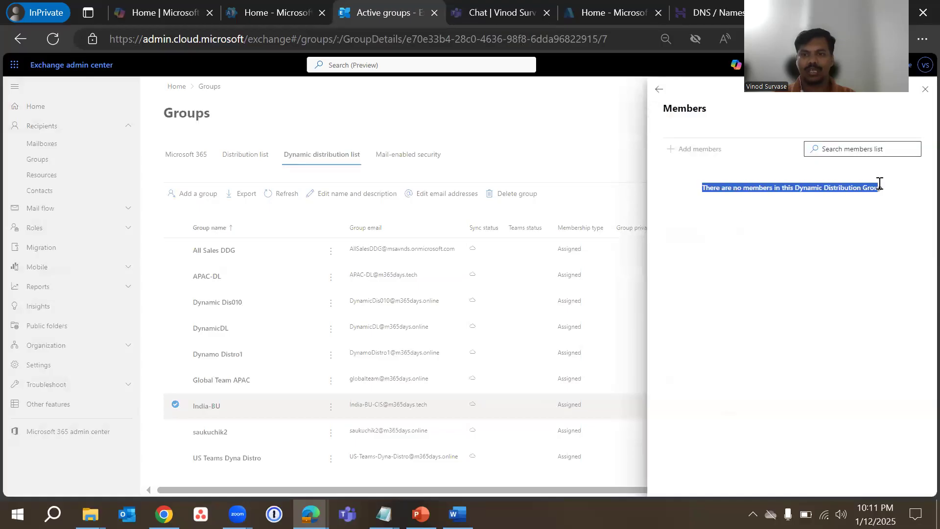
pyautogui.click(809, 286)
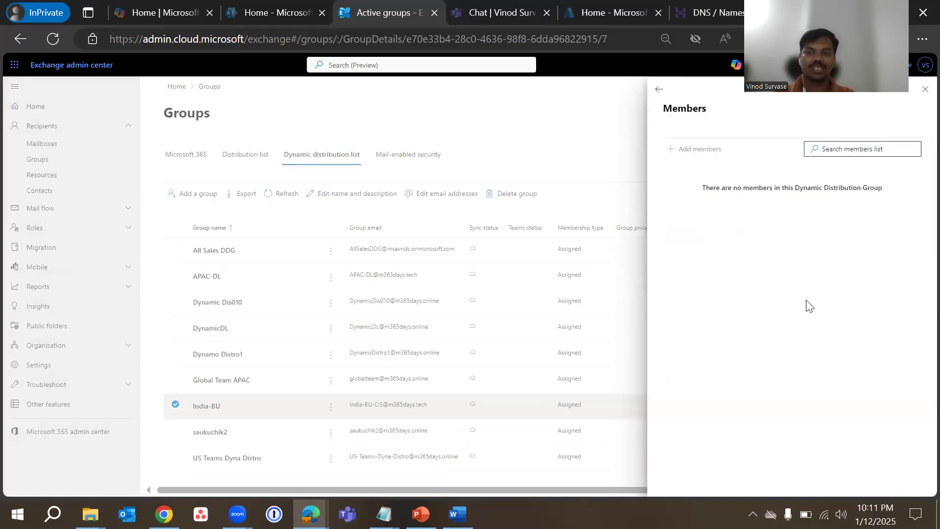
pyautogui.click(659, 89)
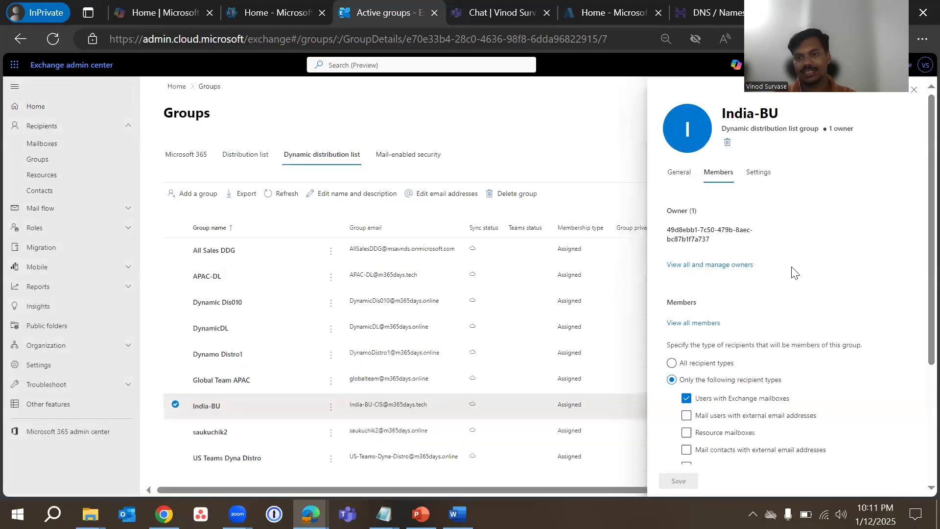
# - Remove India-BU's Custom Attribute 1, State or province and Company rules, keep only Department, save the change and close the group details
pyautogui.scroll(-3, 820, 289)
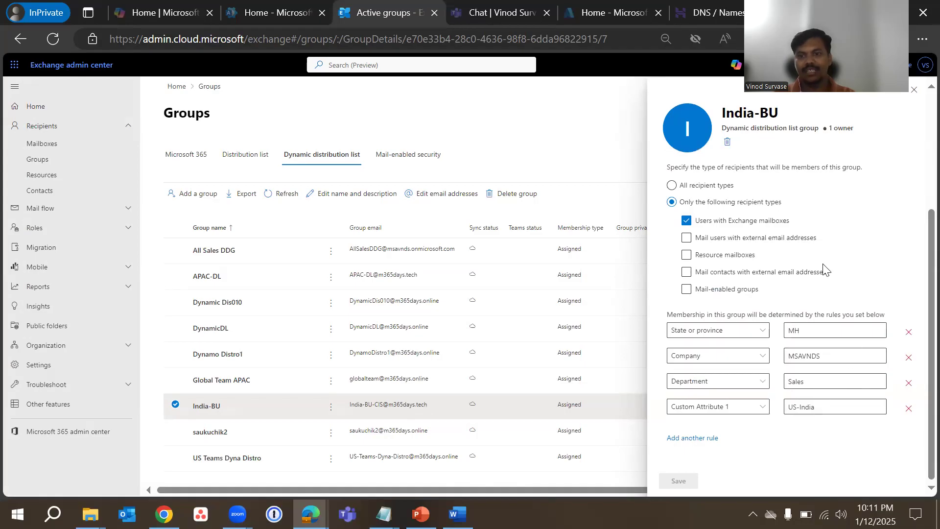
pyautogui.click(908, 408)
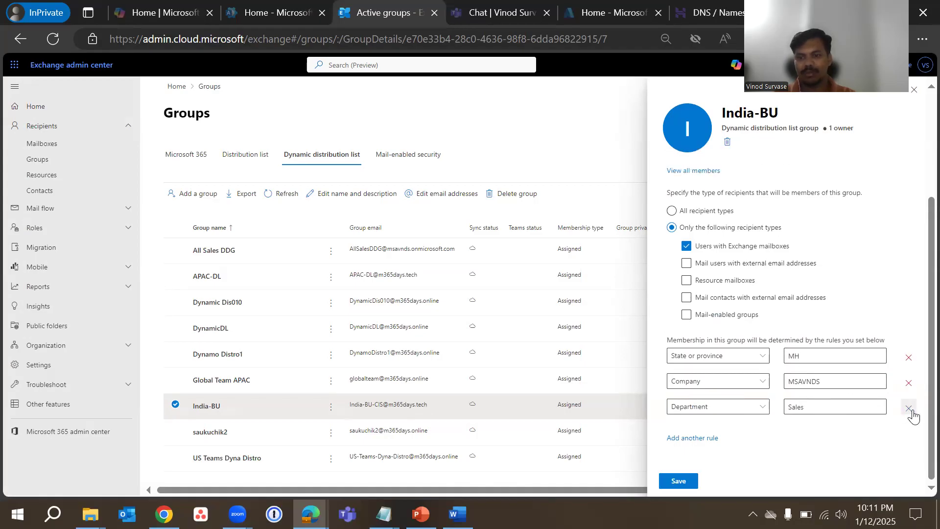
pyautogui.click(908, 357)
pyautogui.click(908, 384)
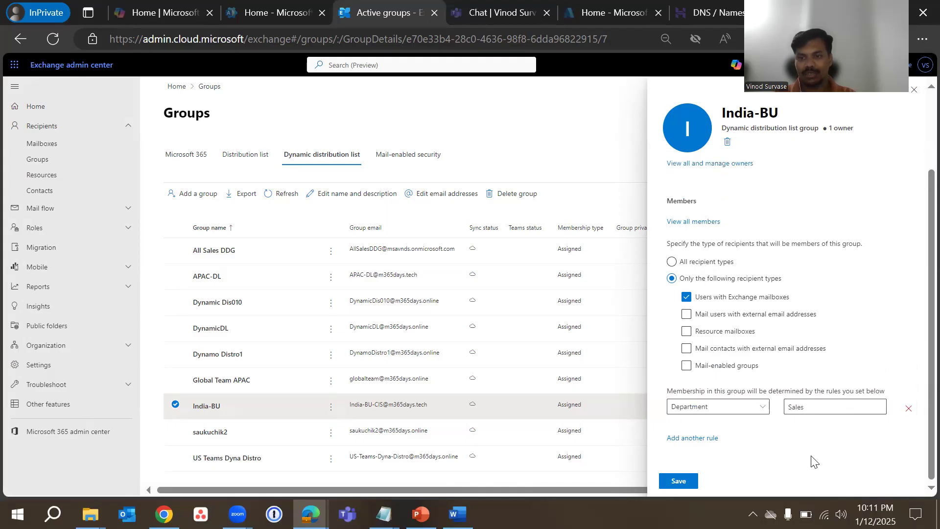
pyautogui.click(678, 481)
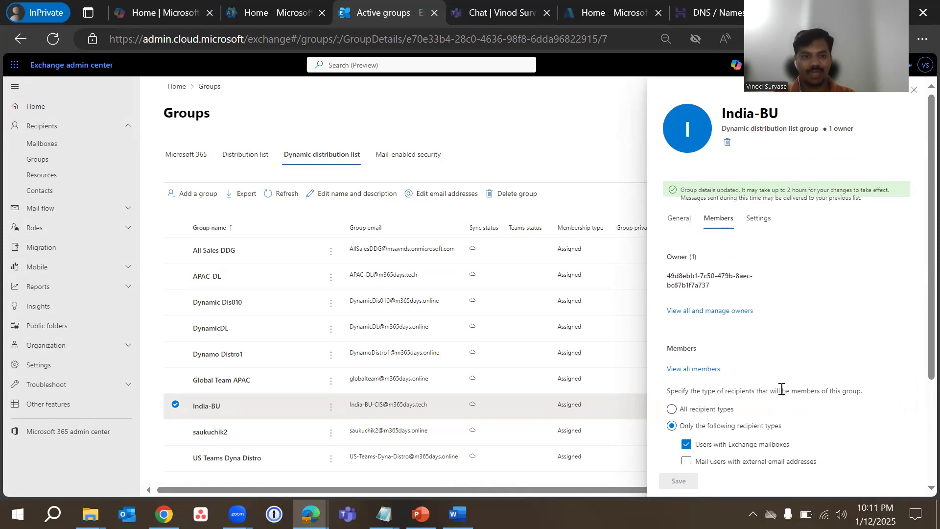
pyautogui.scroll(-2, 414, 389)
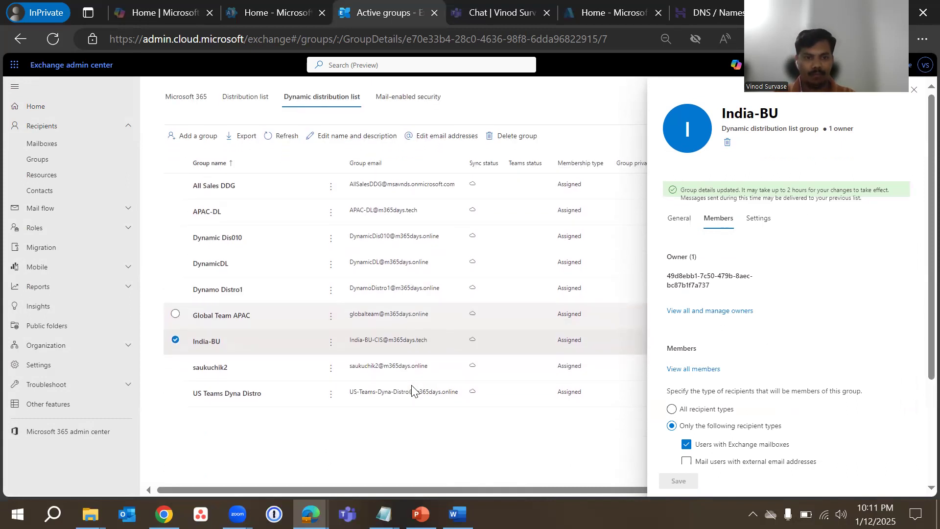
pyautogui.scroll(2, 412, 389)
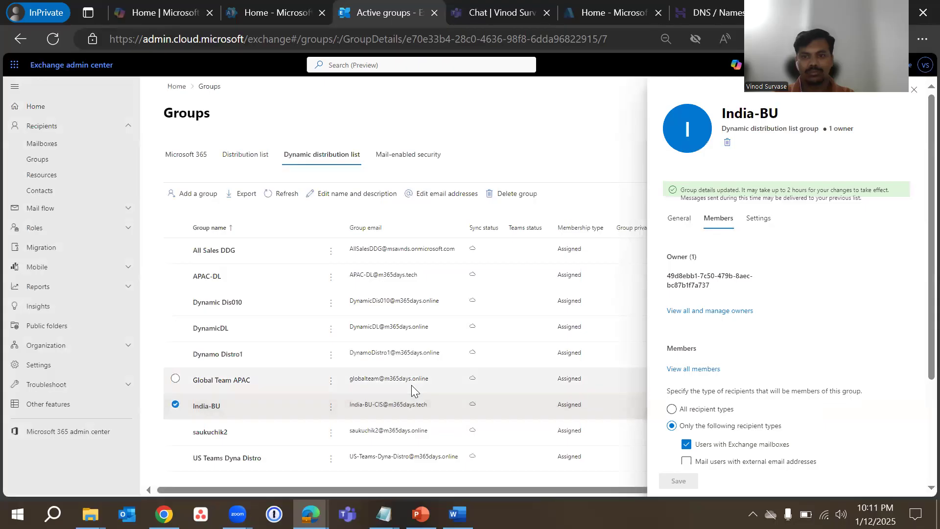
pyautogui.scroll(-3, 839, 337)
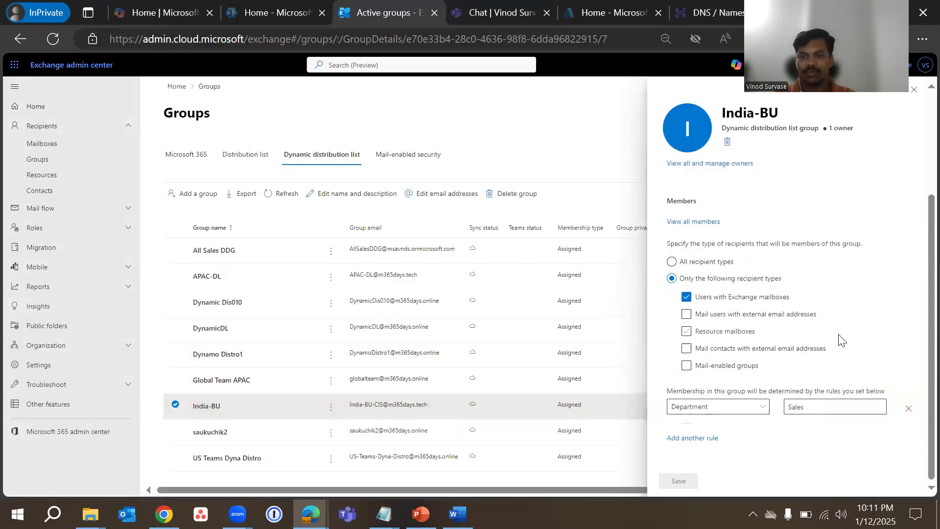
pyautogui.scroll(3, 915, 164)
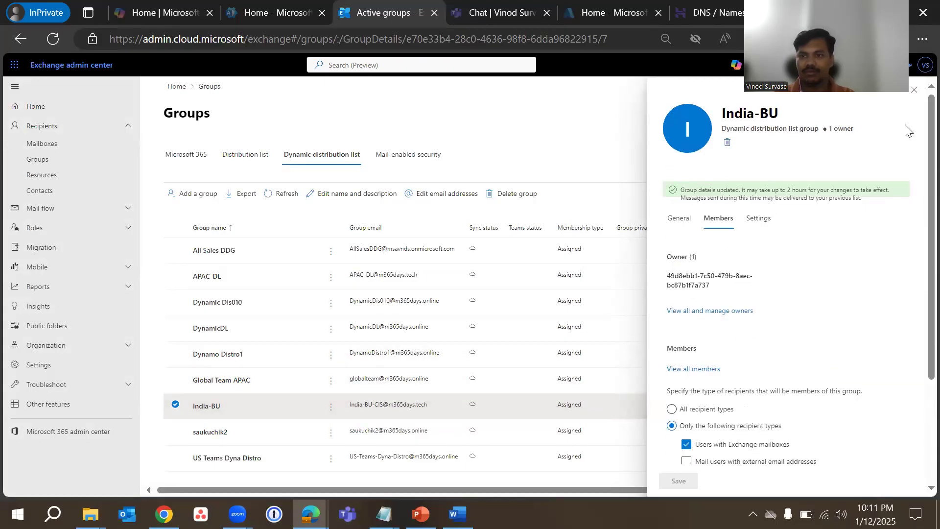
pyautogui.click(913, 89)
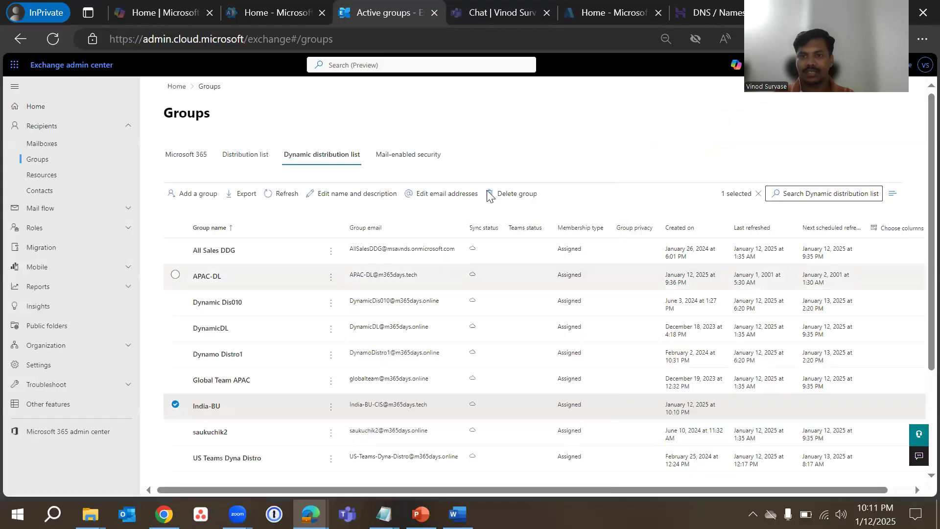
# - Refresh the group list, recheck India-BU's full member list and close its details
pyautogui.click(286, 194)
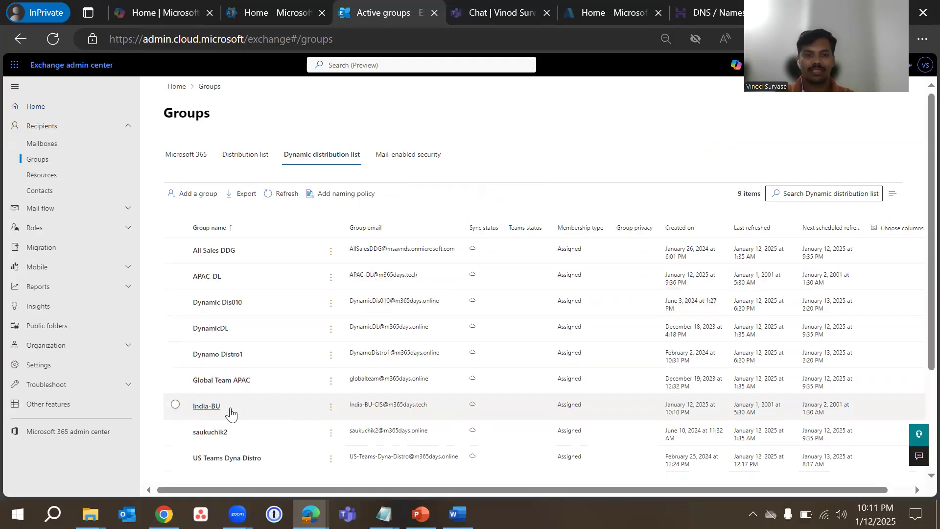
pyautogui.doubleClick(210, 407)
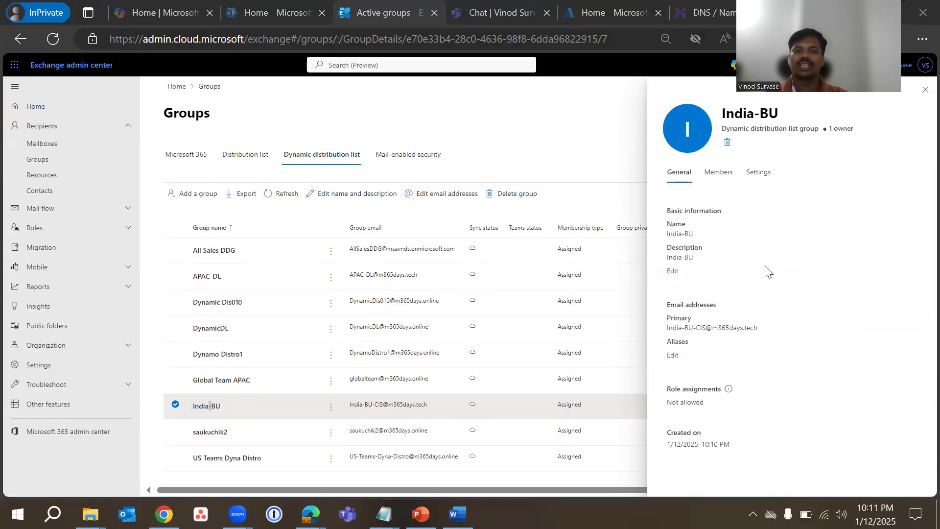
pyautogui.click(720, 174)
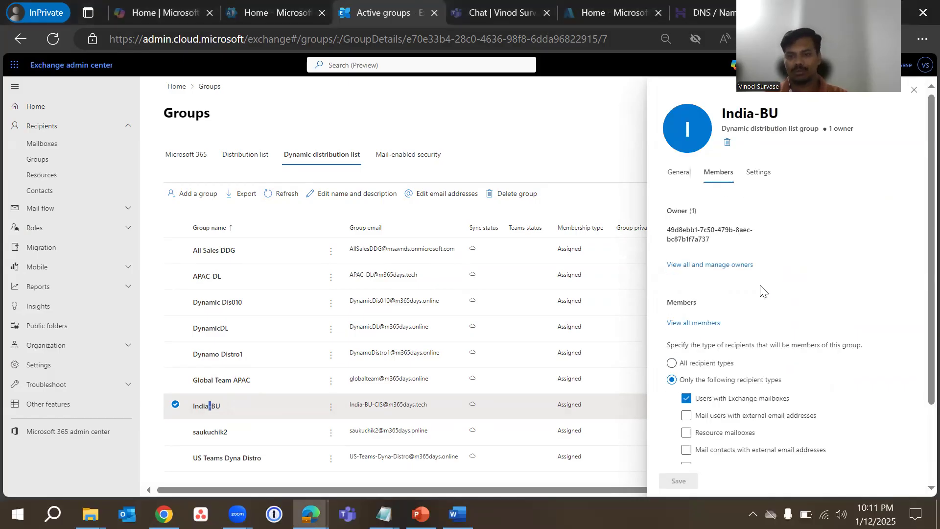
pyautogui.click(697, 324)
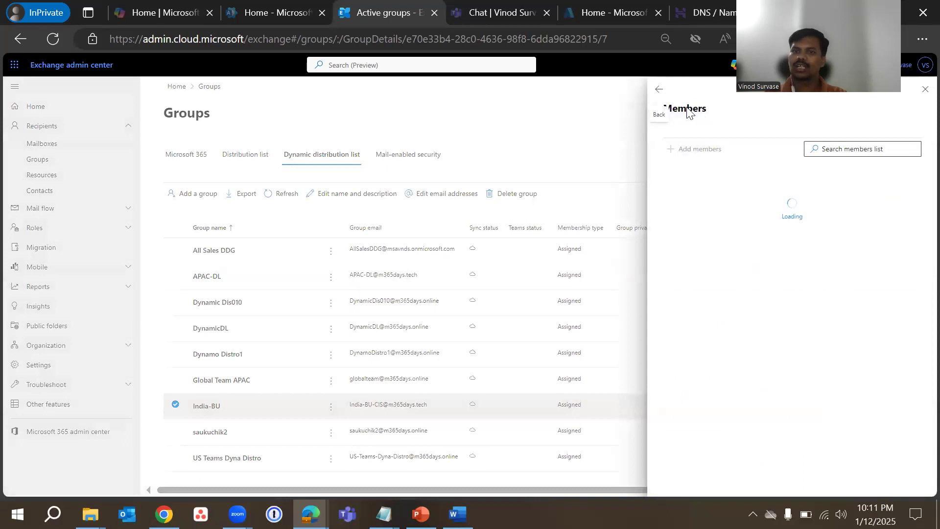
pyautogui.click(659, 90)
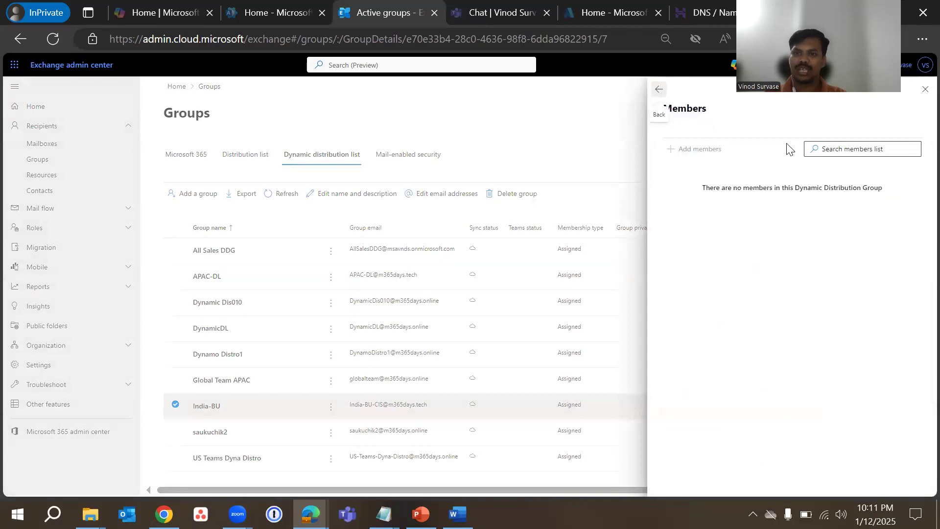
pyautogui.click(924, 88)
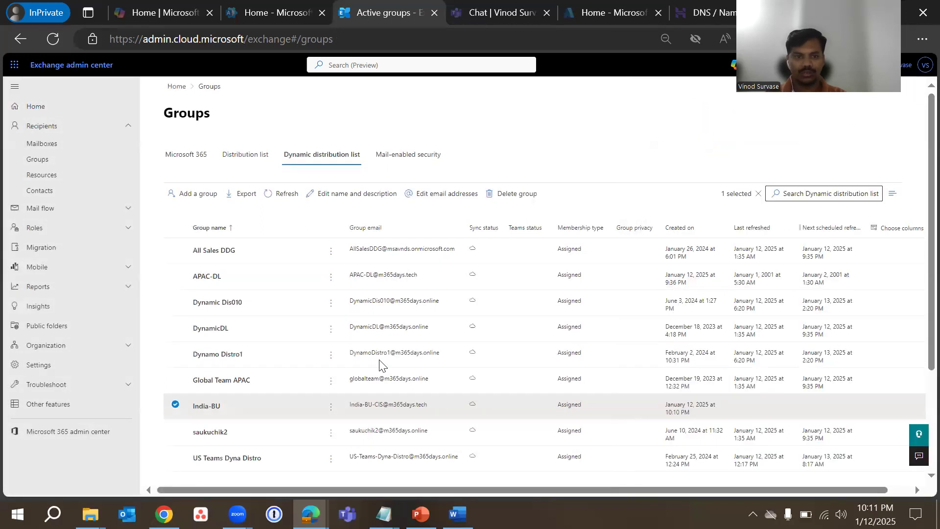
# - Open the Dynamic Dis010 group and look through its full member list
pyautogui.click(175, 405)
pyautogui.click(186, 302)
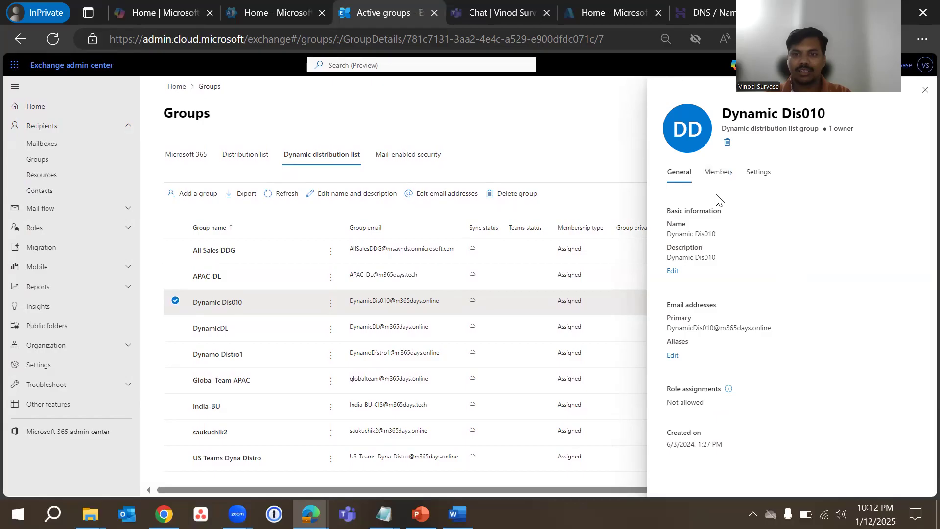
pyautogui.click(718, 174)
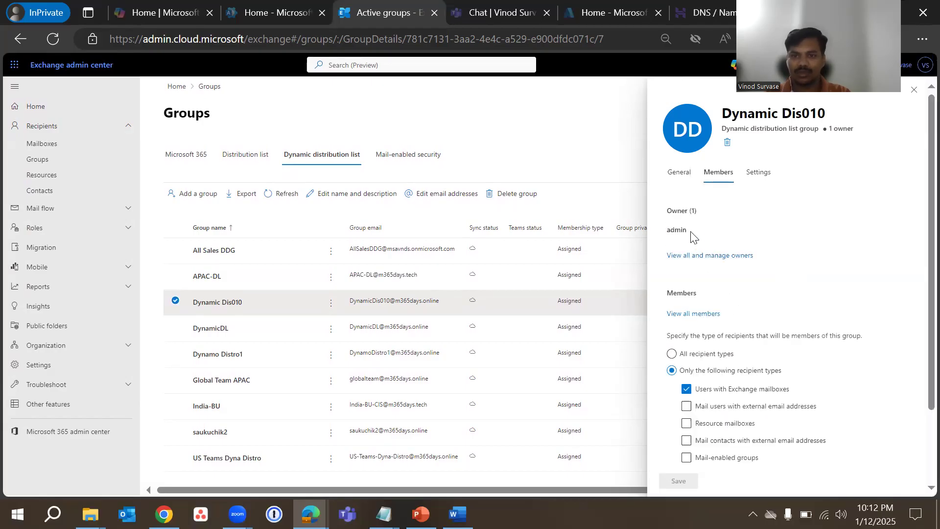
pyautogui.click(703, 314)
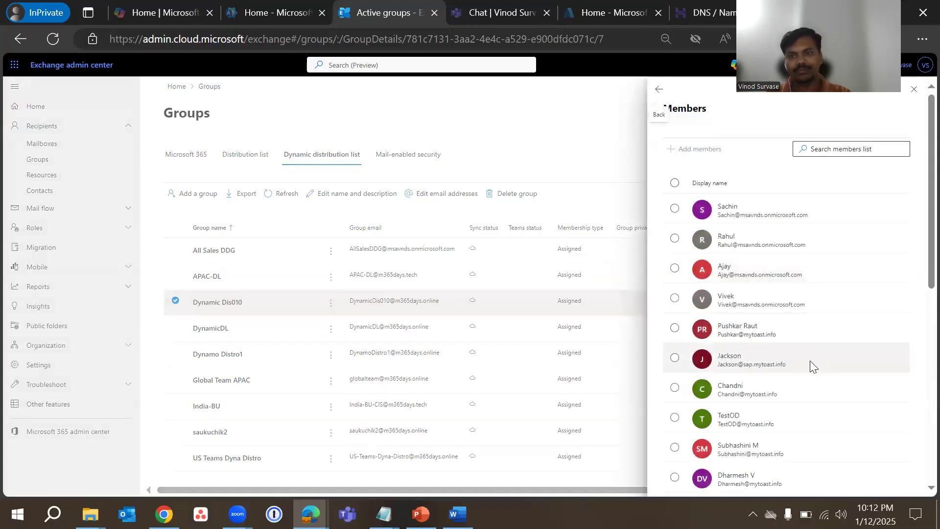
pyautogui.scroll(-5, 827, 338)
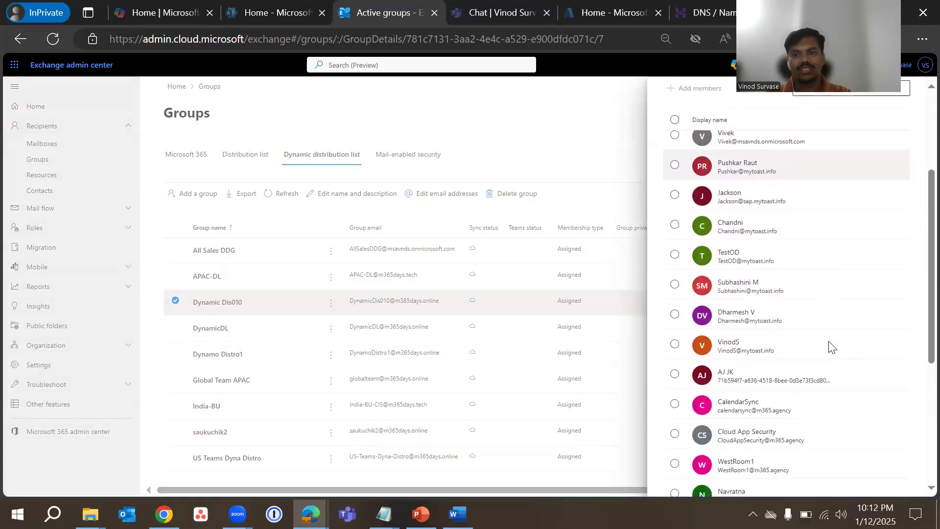
pyautogui.scroll(-5, 831, 346)
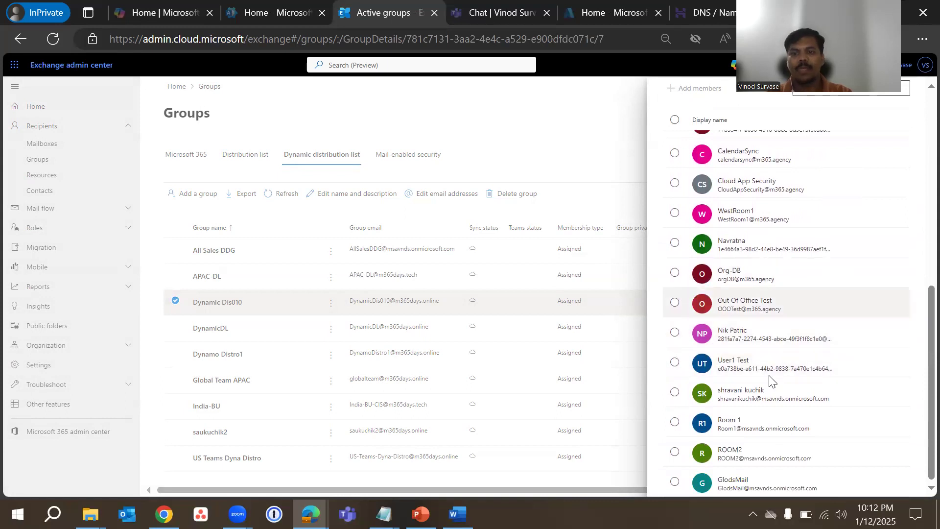
pyautogui.scroll(10, 783, 352)
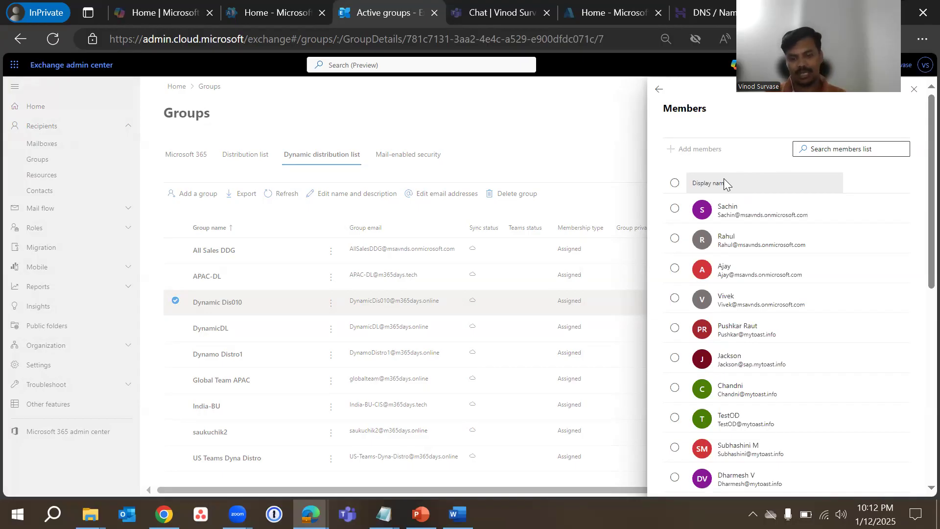
pyautogui.click(659, 89)
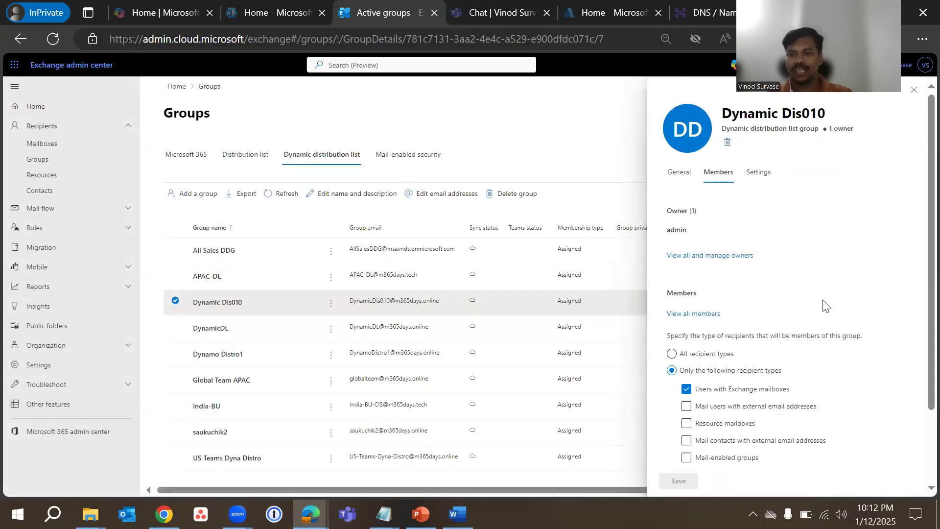
# - Examine the membership rule of Dynamic Dis010 and display its group settings
pyautogui.scroll(-2, 826, 305)
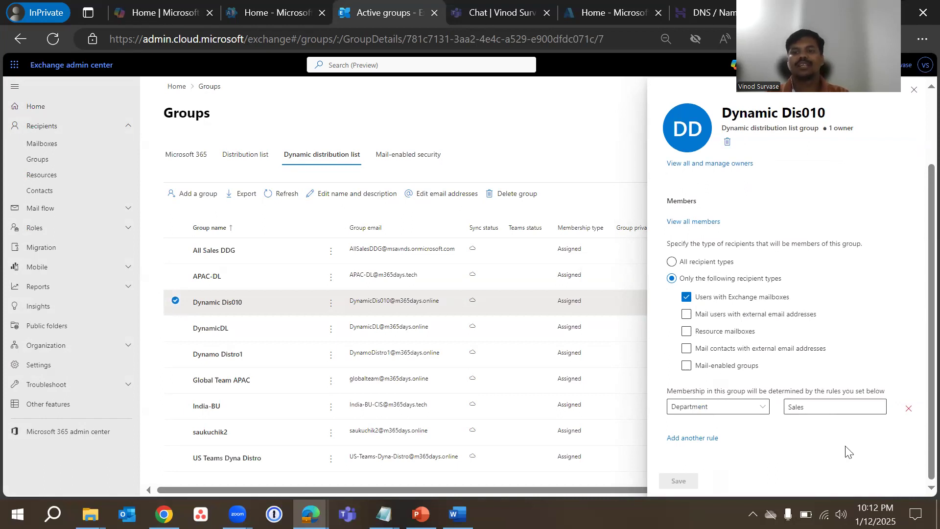
pyautogui.scroll(2, 829, 320)
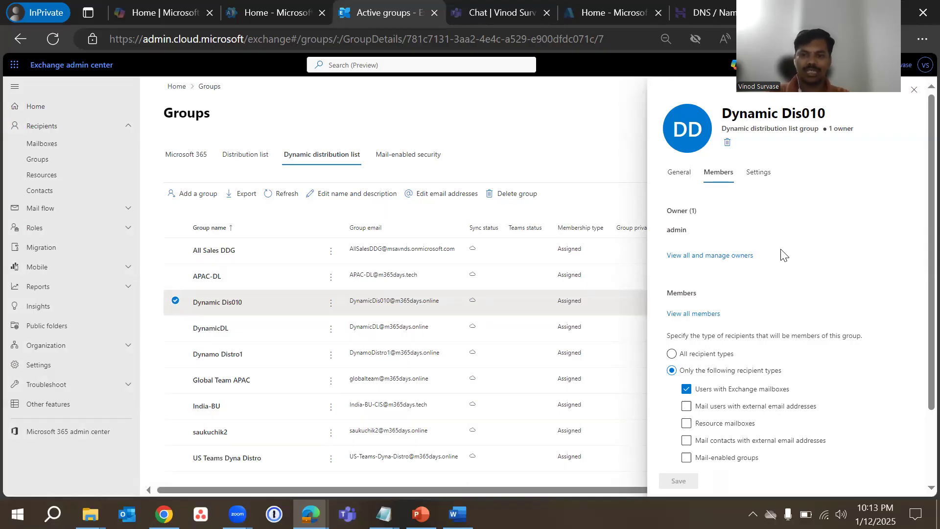
pyautogui.click(758, 172)
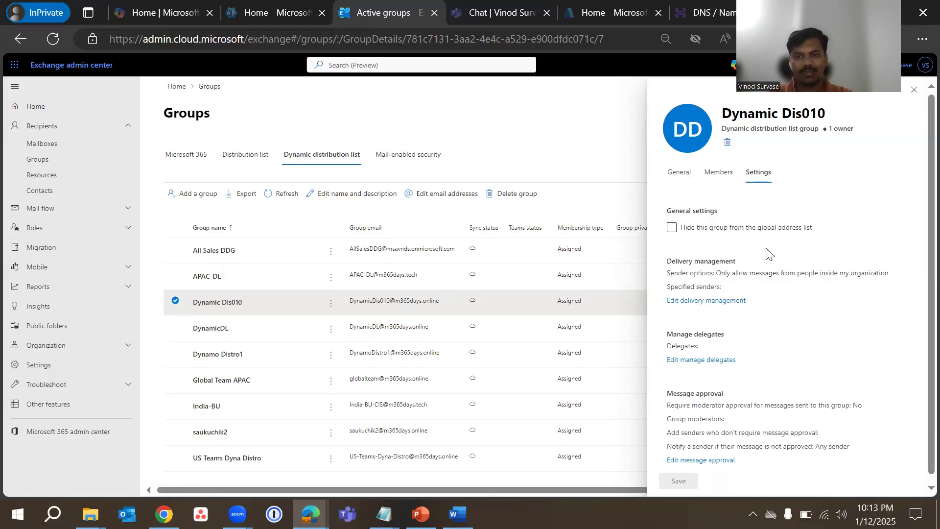
# - Try hiding Dynamic Dis010 from the global address list and clear that option again
pyautogui.scroll(-1, 774, 281)
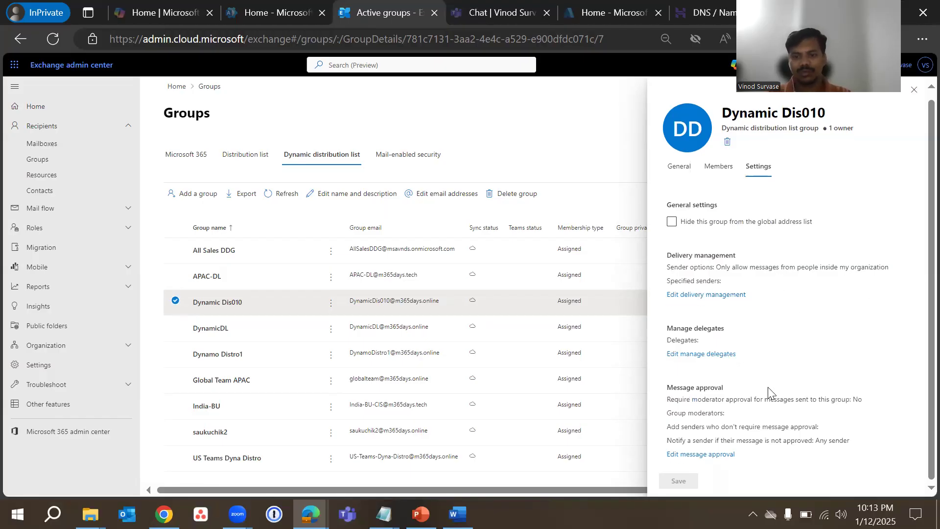
pyautogui.click(689, 223)
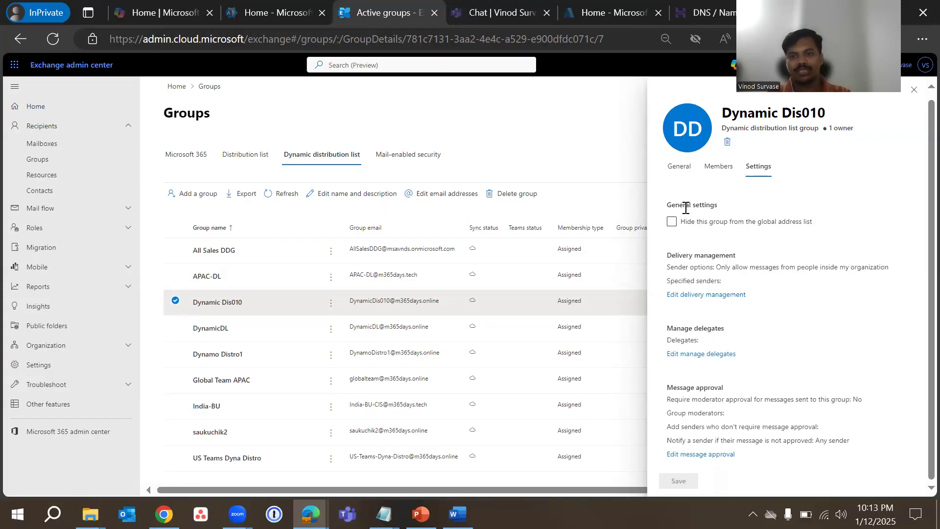
pyautogui.click(694, 223)
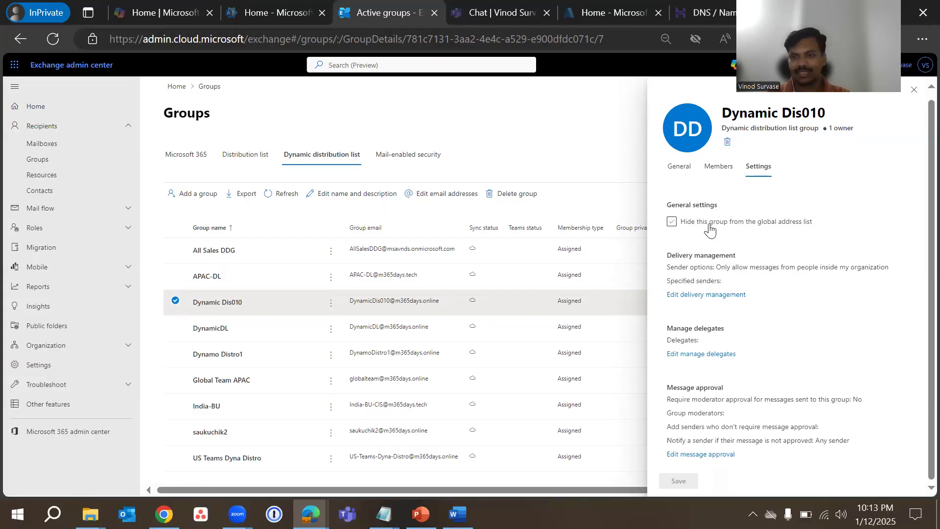
pyautogui.click(704, 230)
pyautogui.click(704, 231)
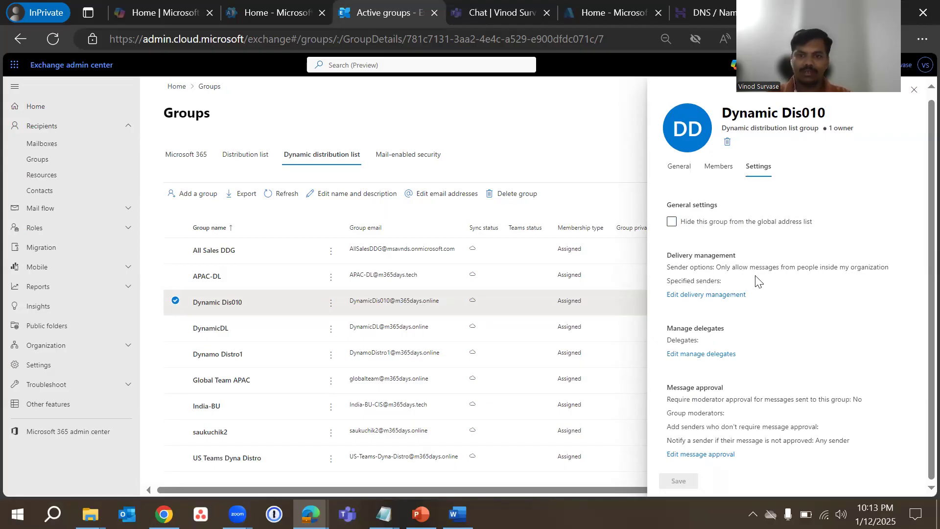
# - Try allowing messages from people inside and outside the organization in delivery management, leaving without saving
pyautogui.click(711, 300)
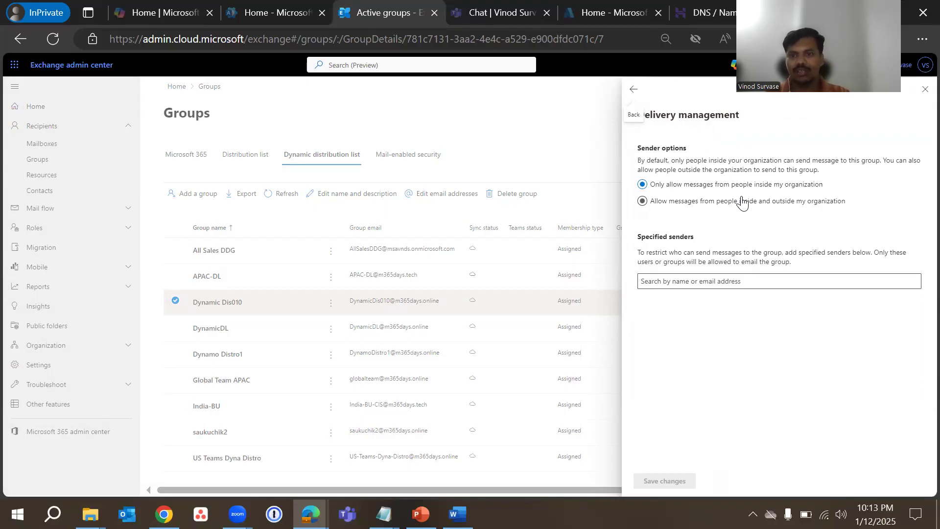
pyautogui.click(692, 209)
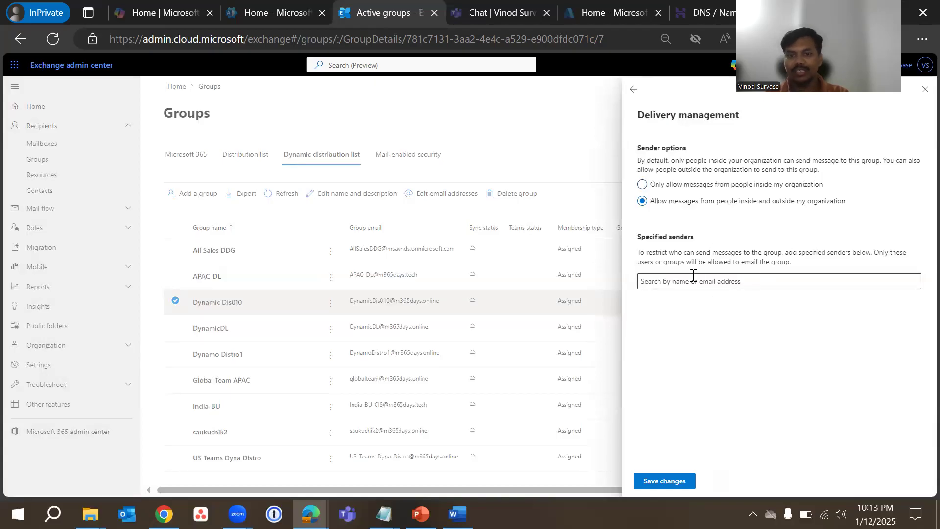
pyautogui.click(634, 89)
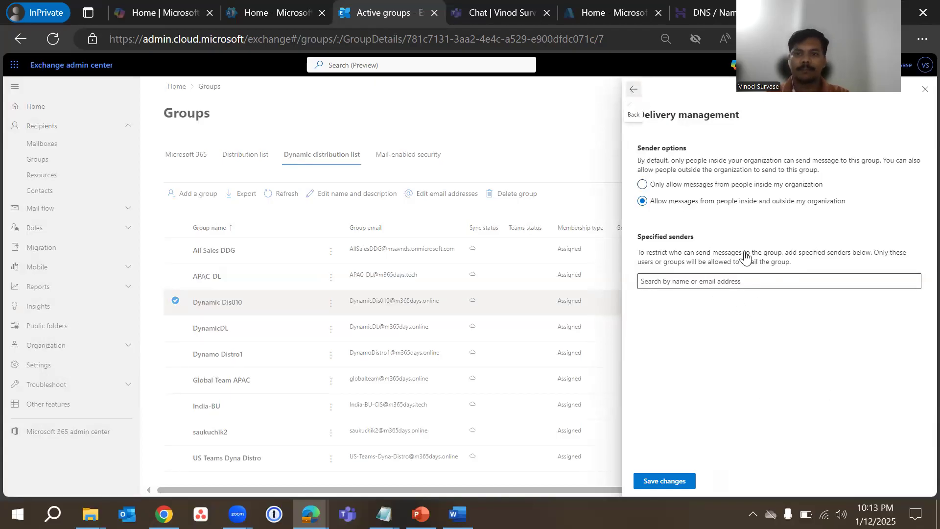
# - Search for the admin account and add it as a delegate of Dynamic Dis010
pyautogui.click(712, 353)
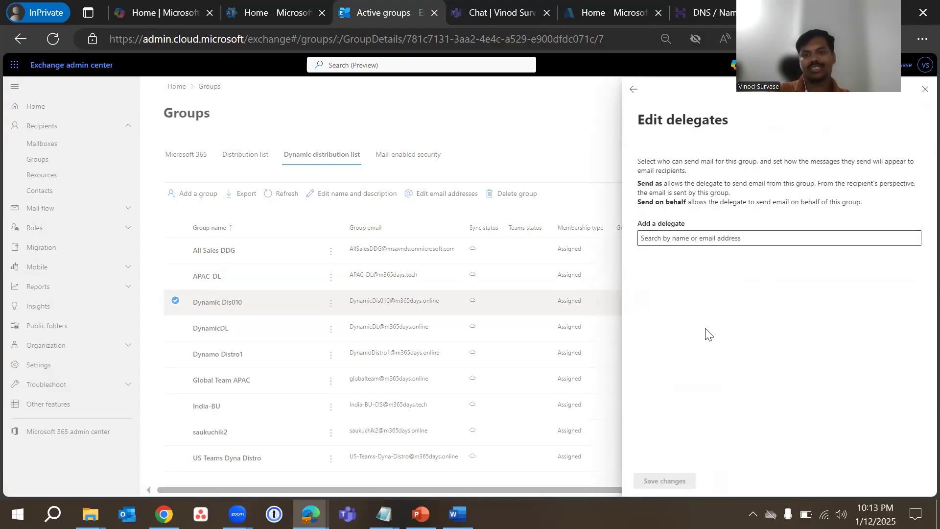
pyautogui.click(714, 239)
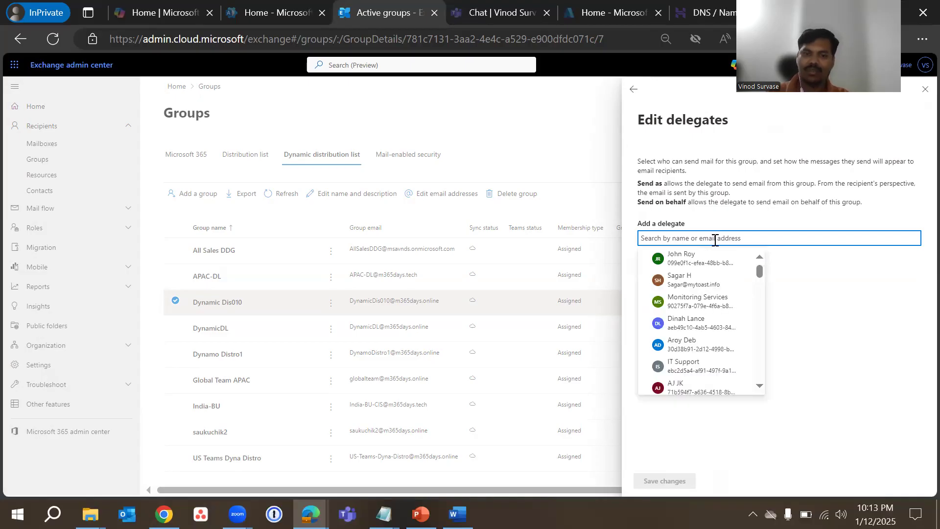
pyautogui.write('admin@')
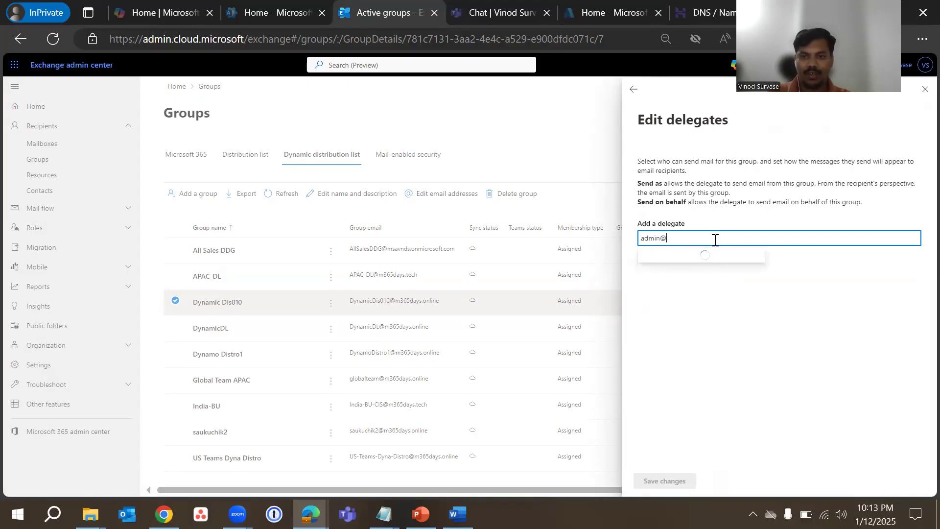
pyautogui.click(700, 258)
# - Grant the new delegate both Send as and Send on behalf permissions, save the changes and return to the group settings
pyautogui.click(836, 310)
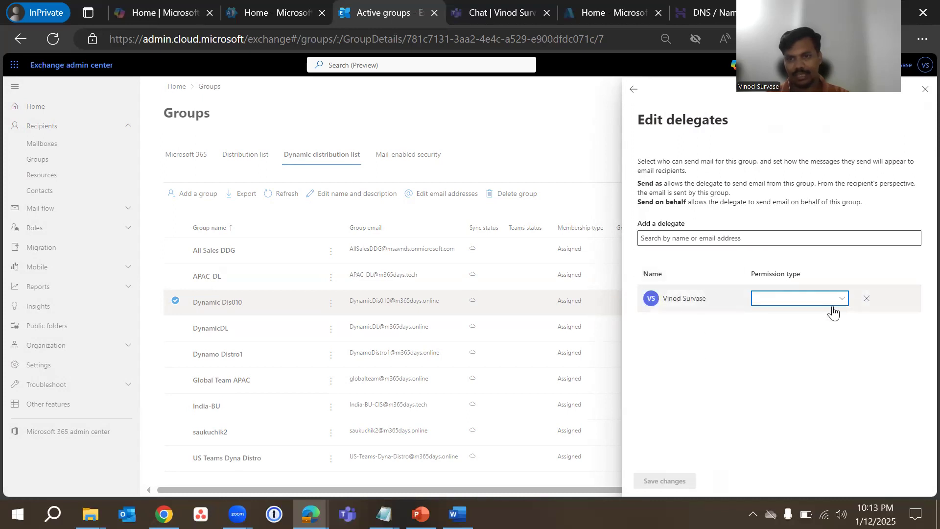
pyautogui.click(785, 315)
pyautogui.click(786, 332)
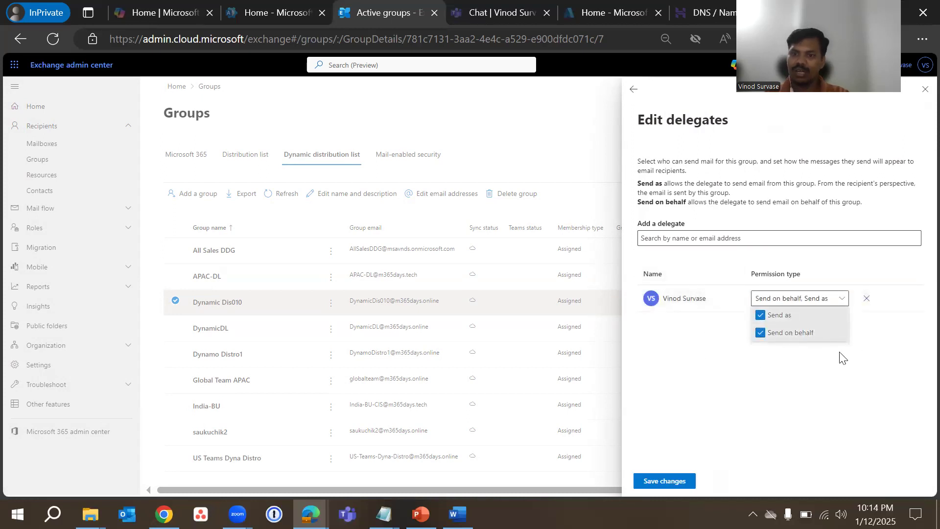
pyautogui.click(710, 379)
pyautogui.click(673, 484)
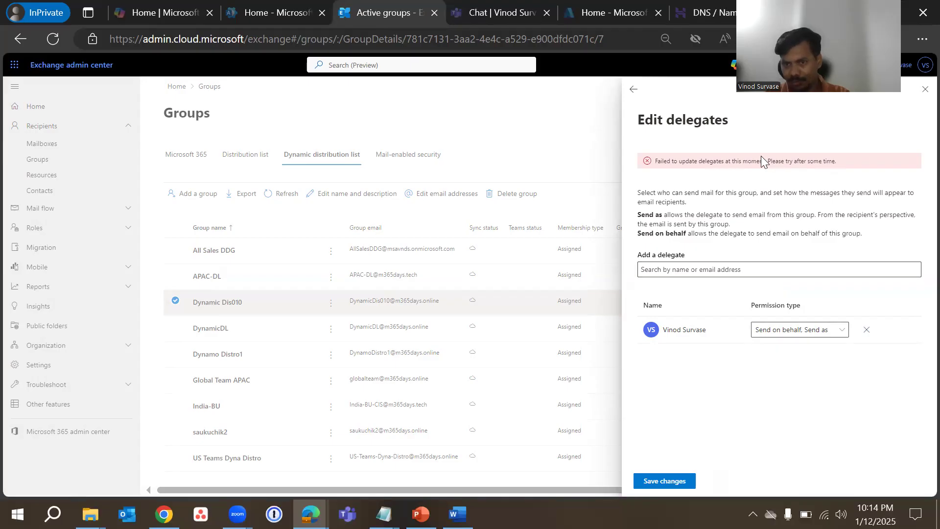
pyautogui.moveTo(741, 161); pyautogui.dragTo(808, 161)
pyautogui.click(704, 181)
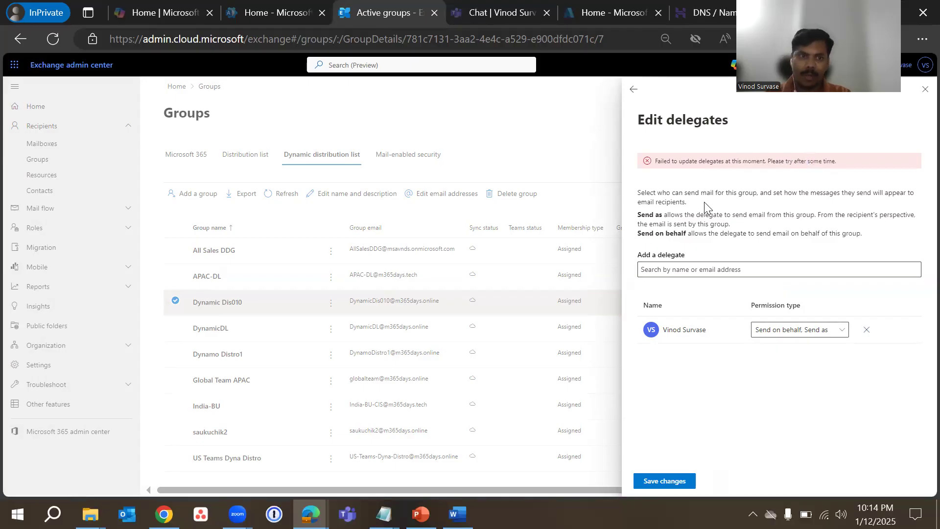
pyautogui.click(631, 94)
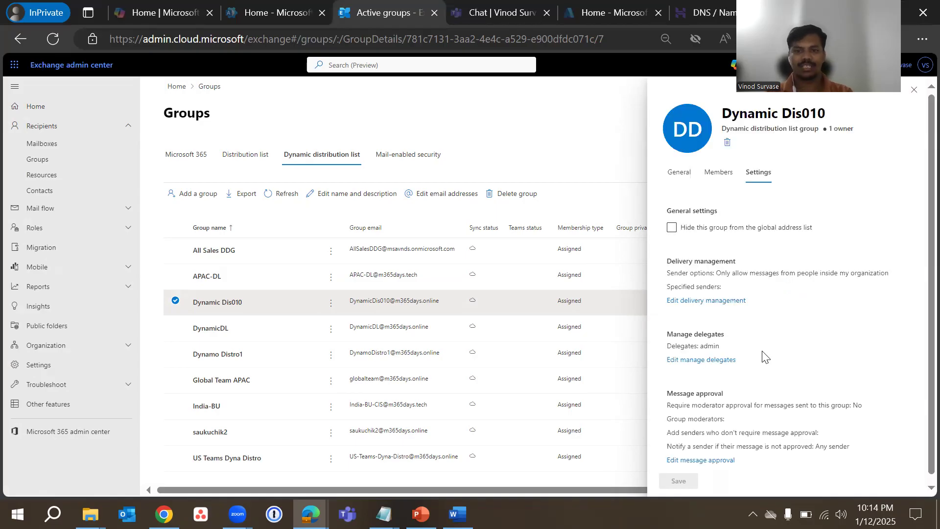
# - Open the message approval settings and require moderator approval for messages sent to Dynamic Dis010
pyautogui.scroll(-1, 765, 356)
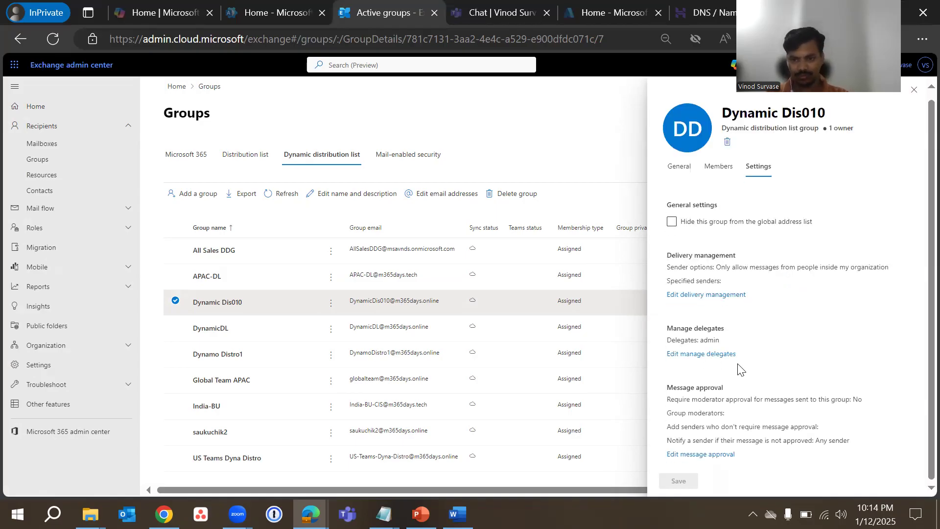
pyautogui.moveTo(677, 387); pyautogui.dragTo(748, 386)
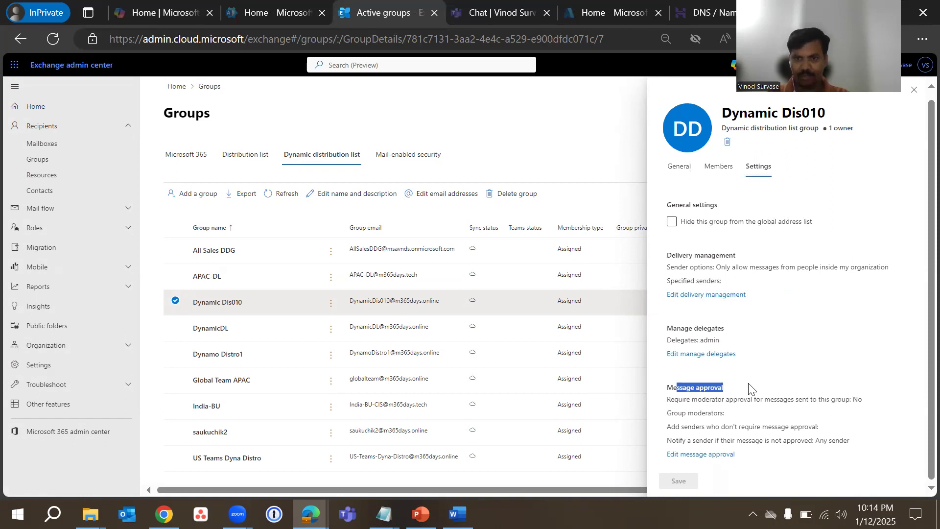
pyautogui.click(869, 343)
pyautogui.click(698, 454)
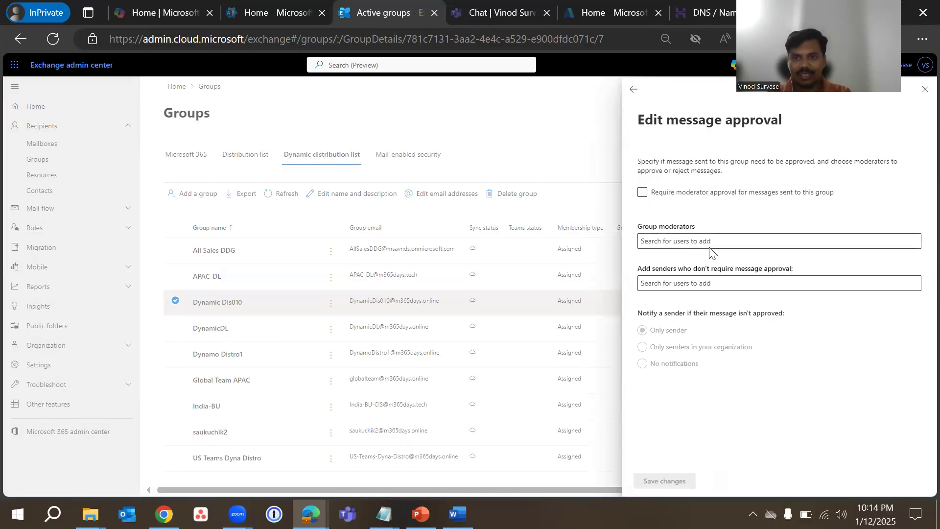
pyautogui.click(644, 194)
pyautogui.click(658, 196)
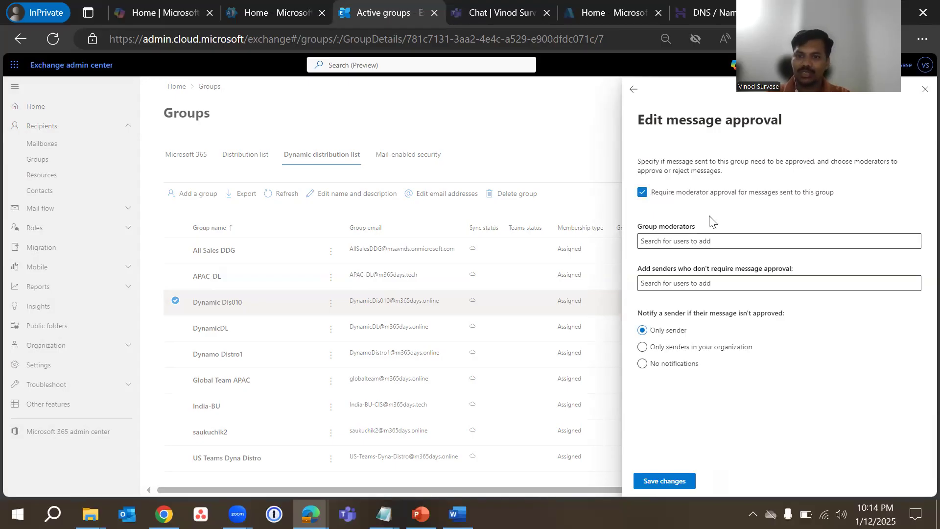
pyautogui.click(702, 239)
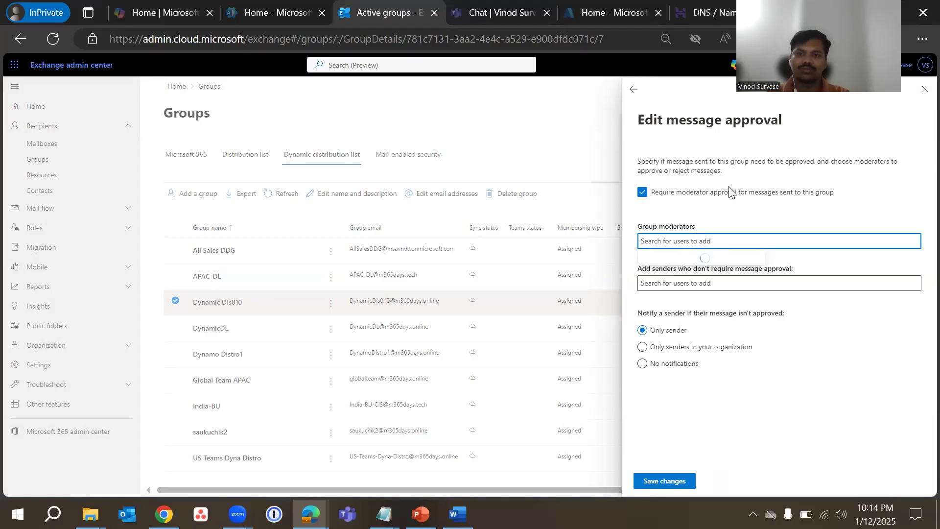
pyautogui.click(720, 216)
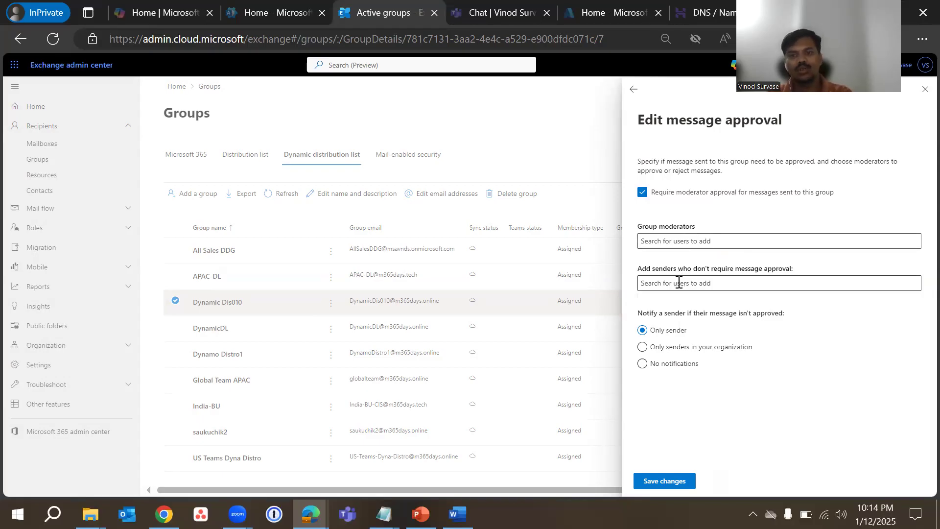
# - Set the notice for senders of unapproved messages to No notifications, then leave message approval without saving
pyautogui.moveTo(721, 268); pyautogui.dragTo(789, 261)
pyautogui.click(695, 264)
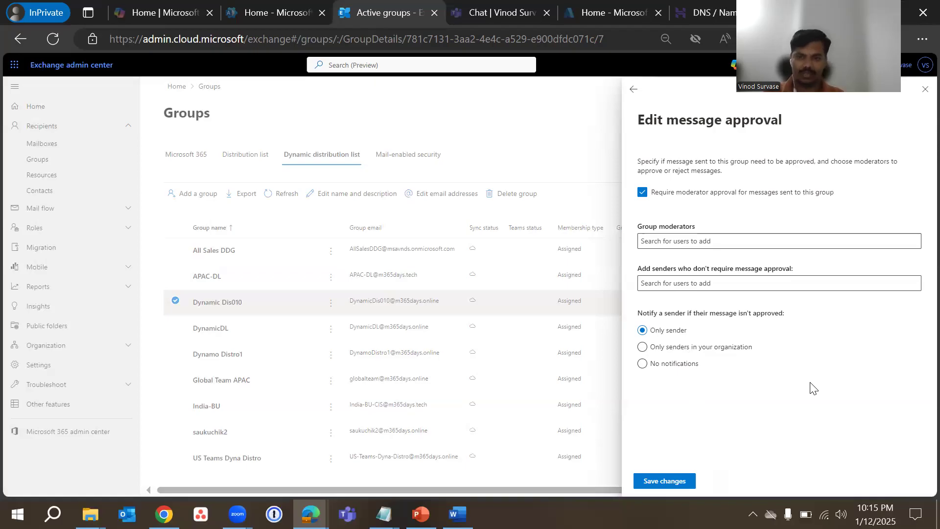
pyautogui.click(661, 365)
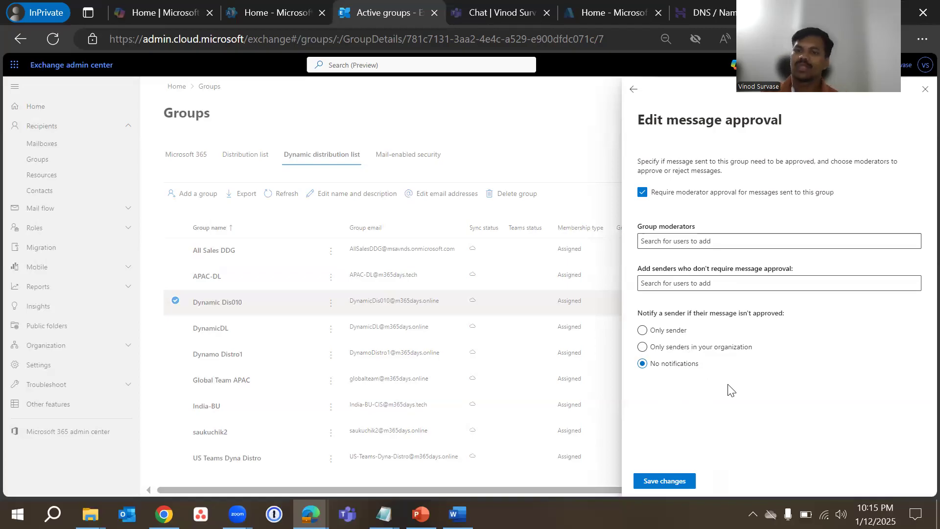
pyautogui.click(633, 89)
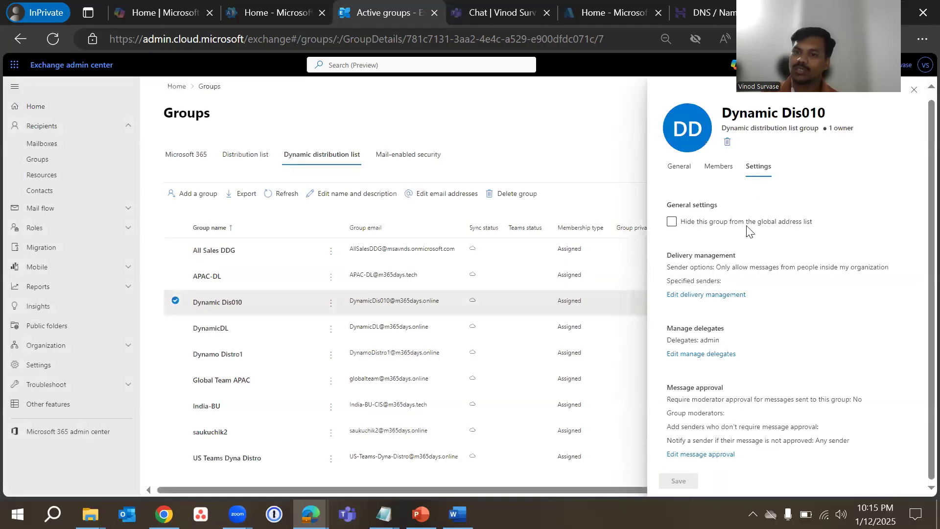
# - Review the owner and recipient types of Dynamic Dis010 and close the group details
pyautogui.click(727, 169)
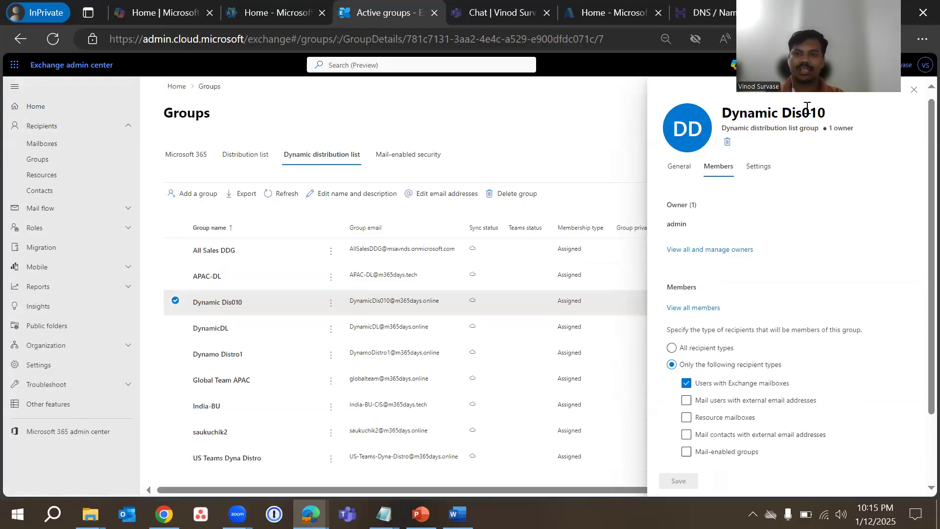
pyautogui.click(913, 89)
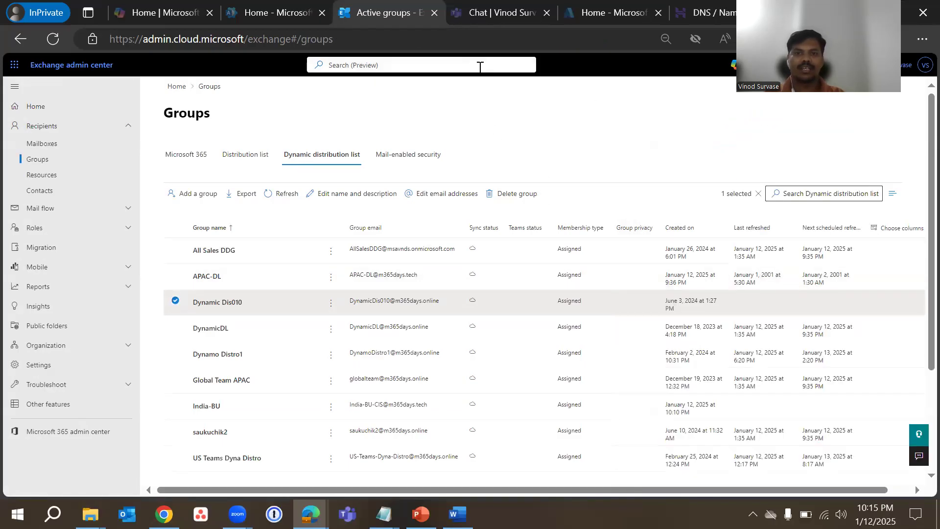